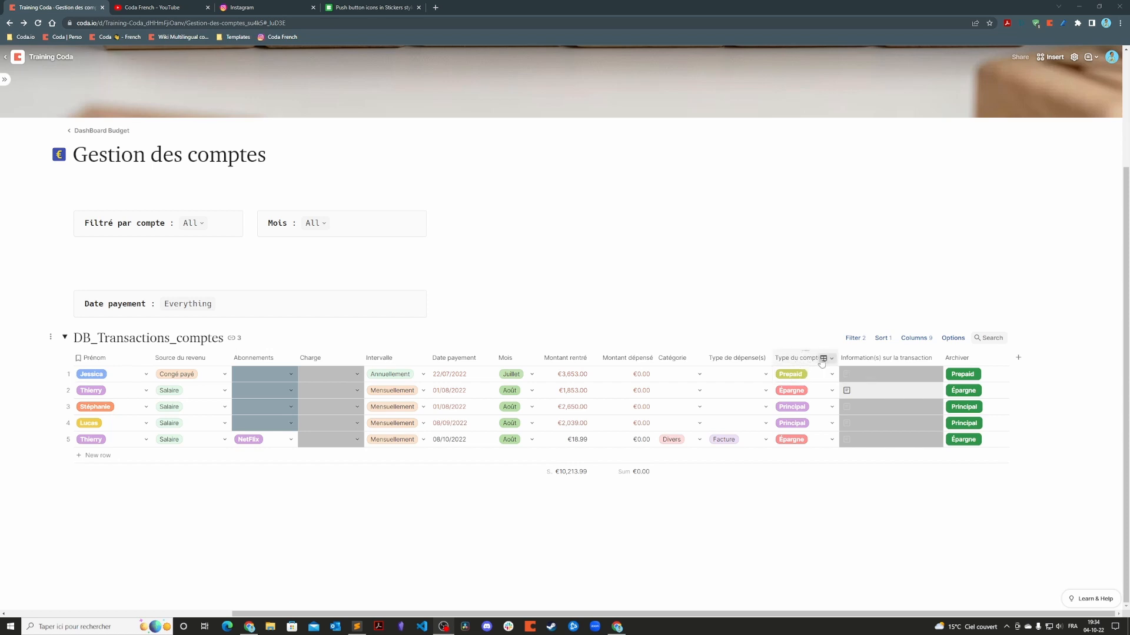
Preview the account record linked in the first transaction's Type du compte cell.
click(800, 375)
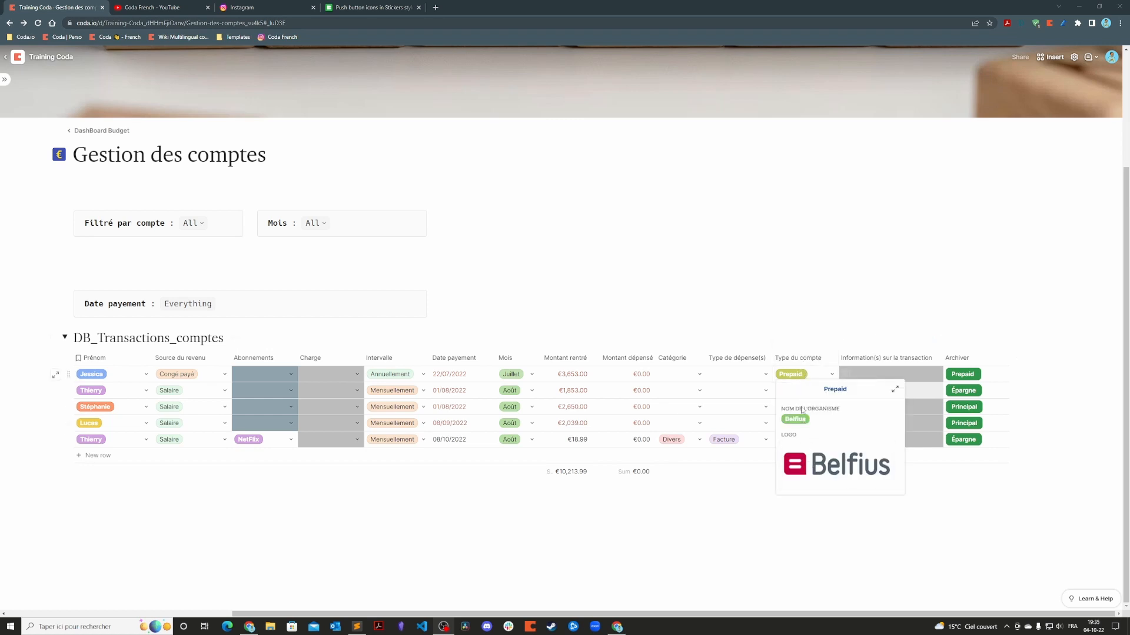
mouse_move(797, 377)
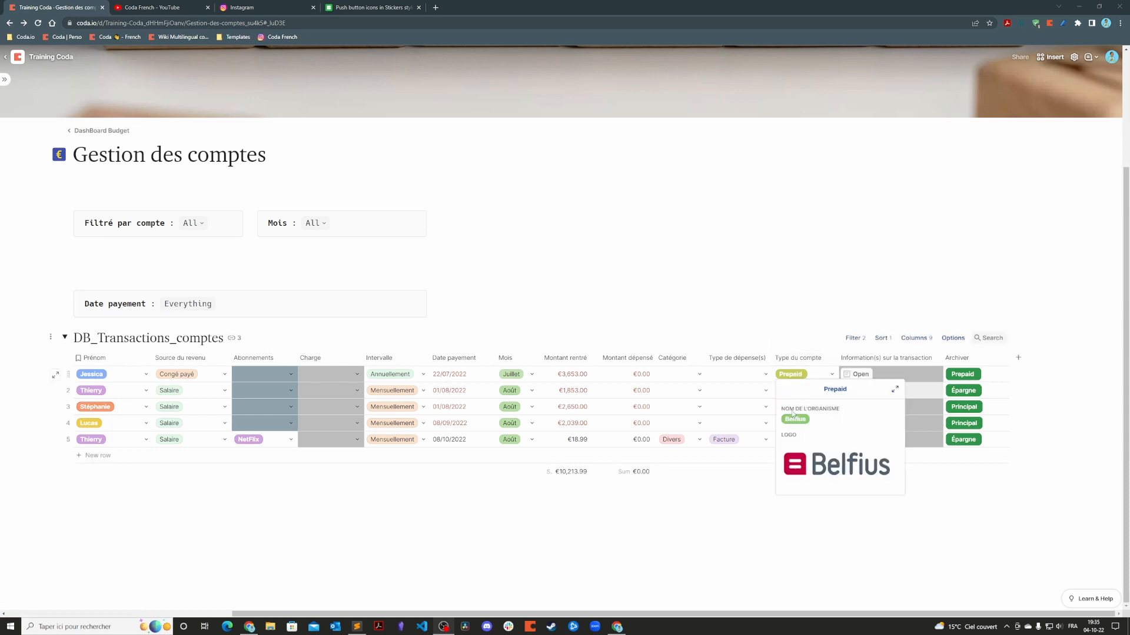
click(718, 523)
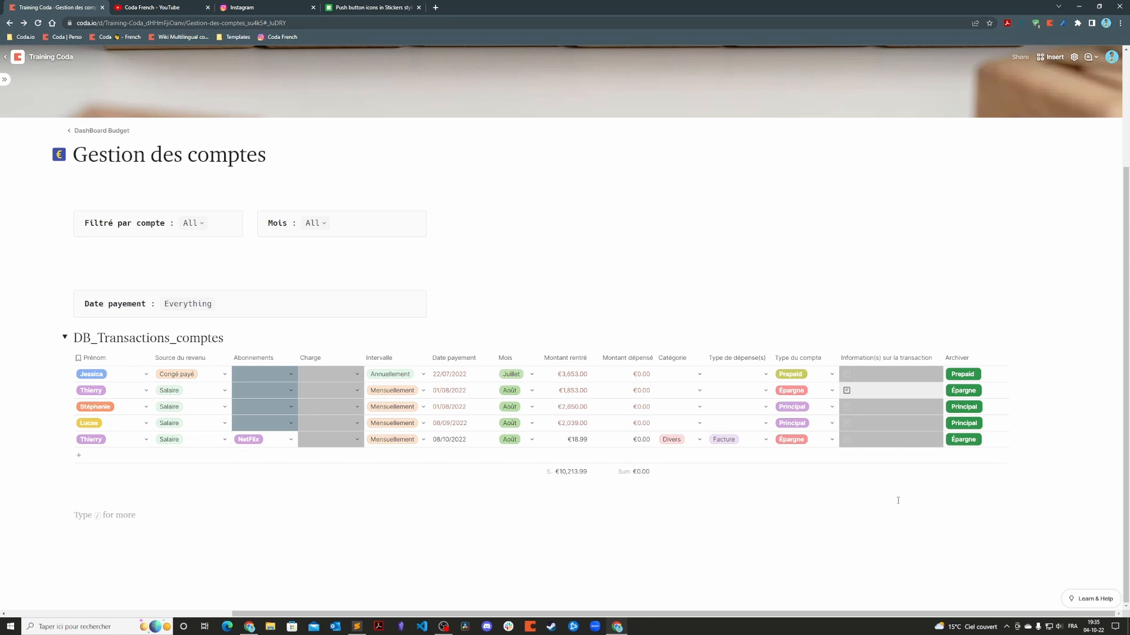
Unhide the Transfère compte épargne, Transfère compte Prepaid and Transfère compte Principal columns in DB_Transactions_comptes.
click(915, 337)
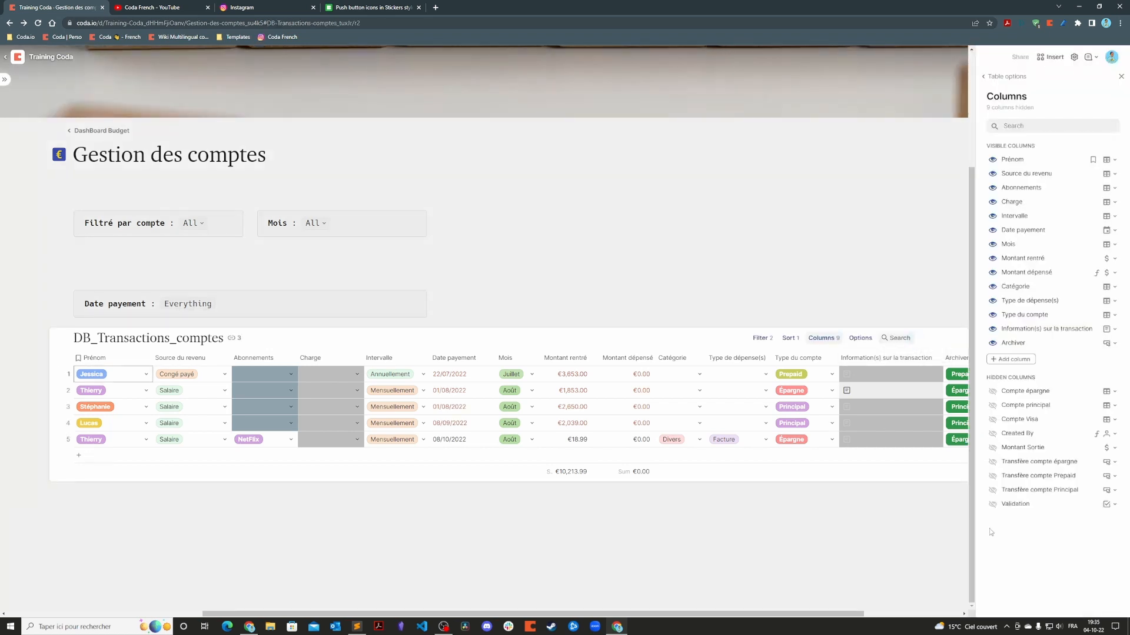
click(993, 461)
click(994, 476)
click(993, 490)
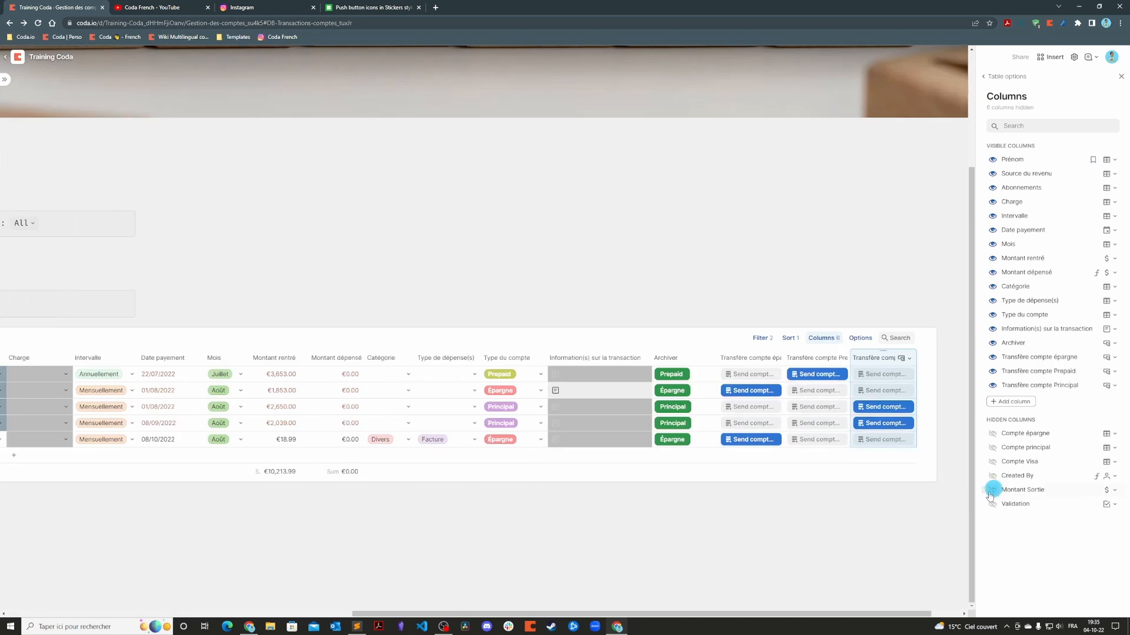
click(1121, 78)
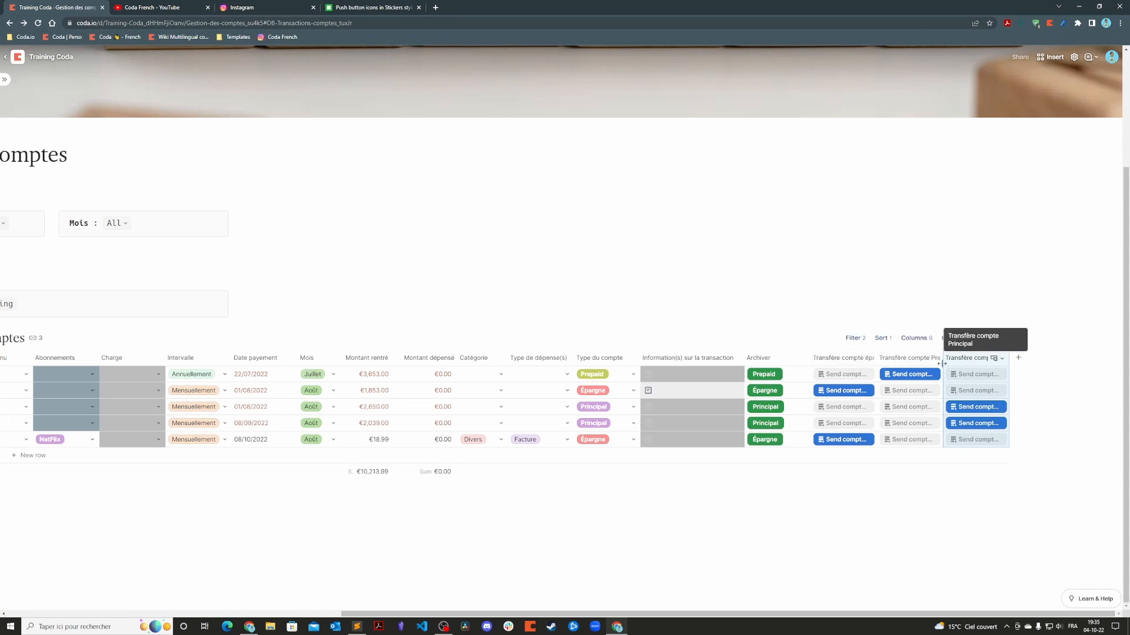
Inspect the second row's Transfère compte épargne button settings and its full action formula, including the DB_Compte Épargne table reference.
click(858, 400)
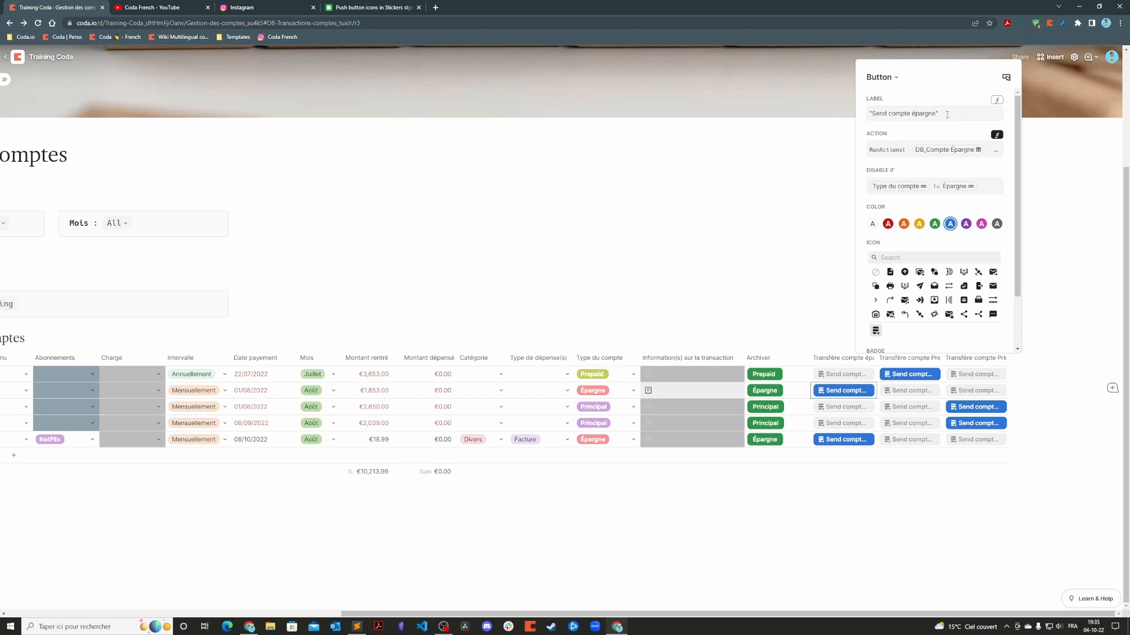
click(934, 155)
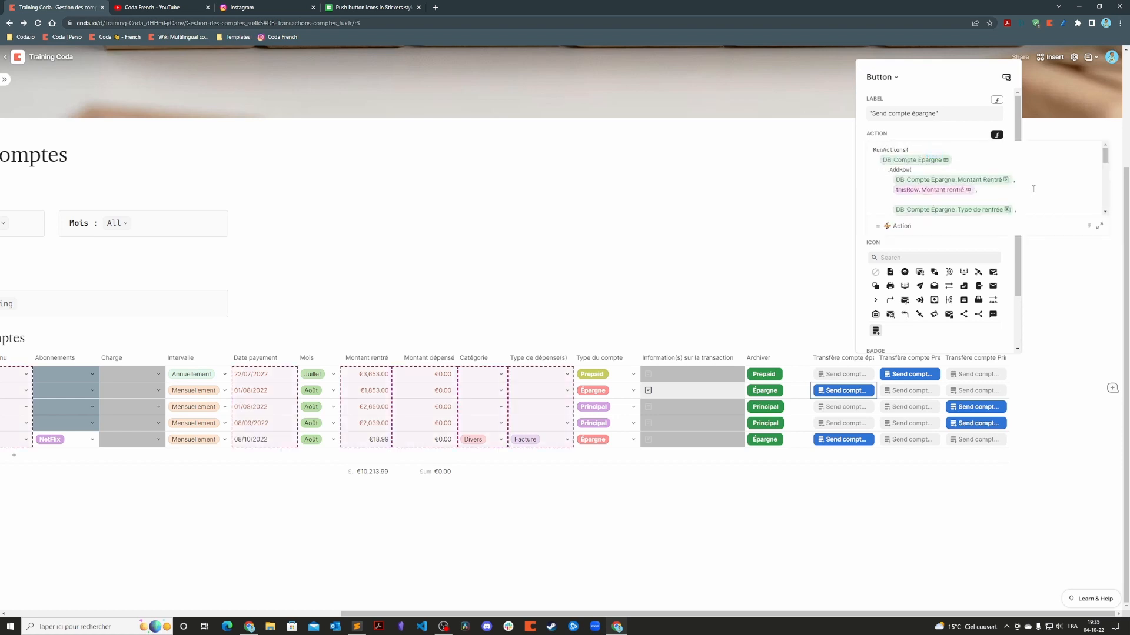
click(1101, 228)
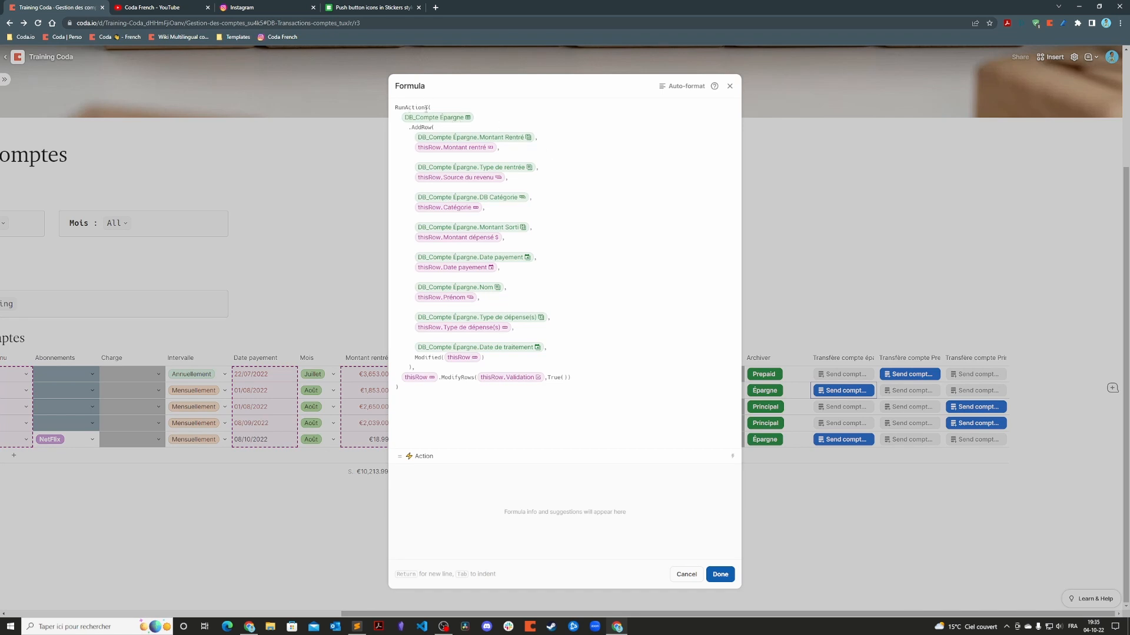
click(440, 117)
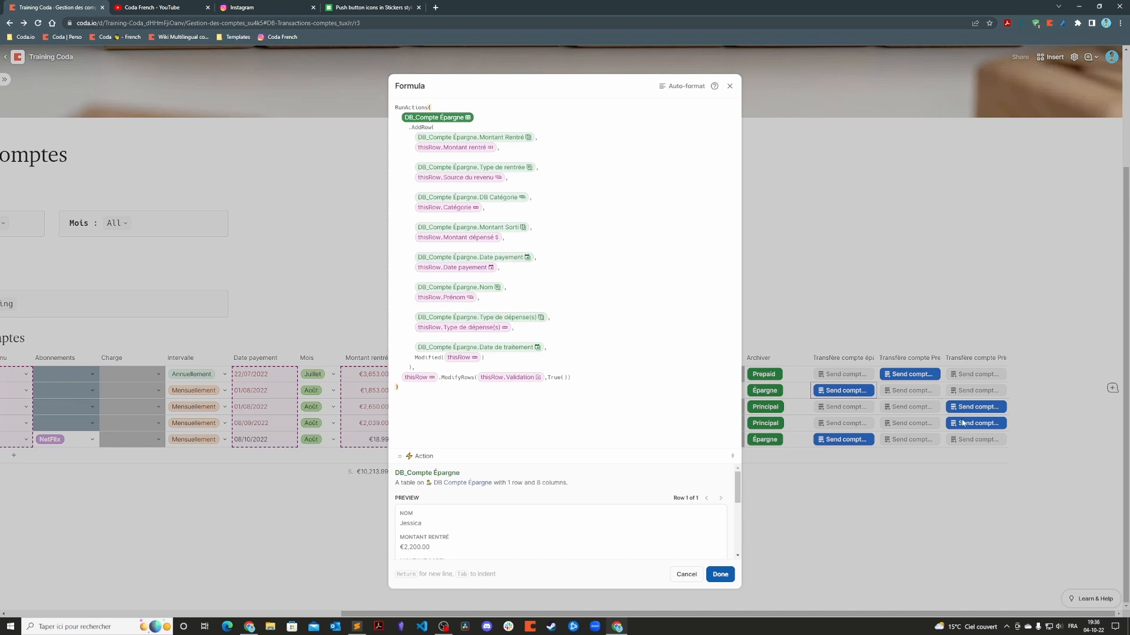
click(720, 574)
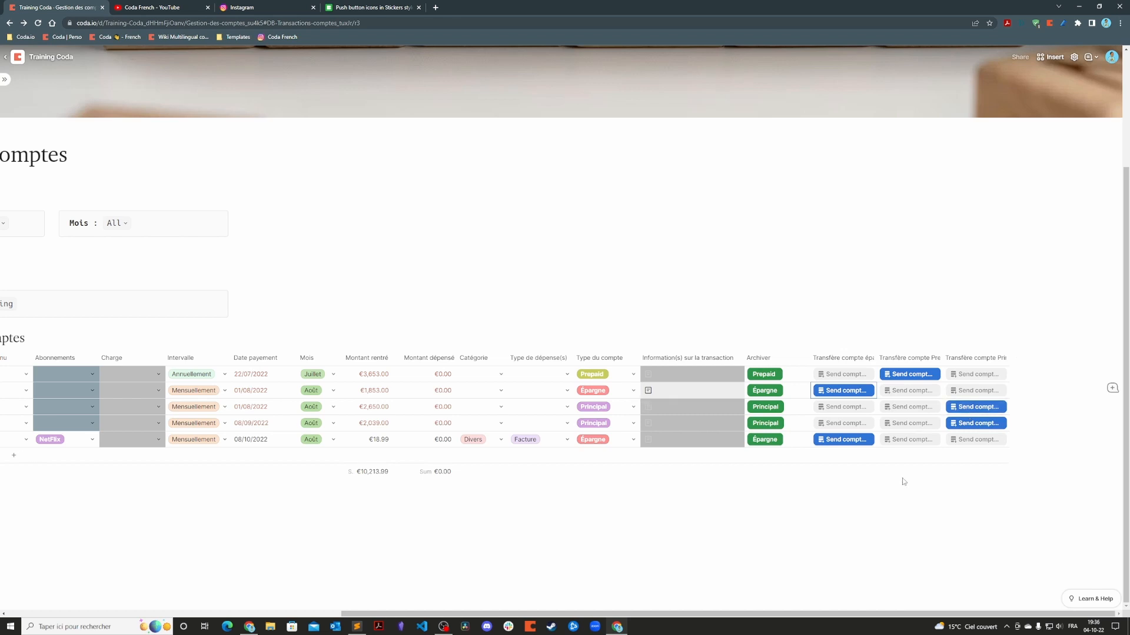
click(857, 391)
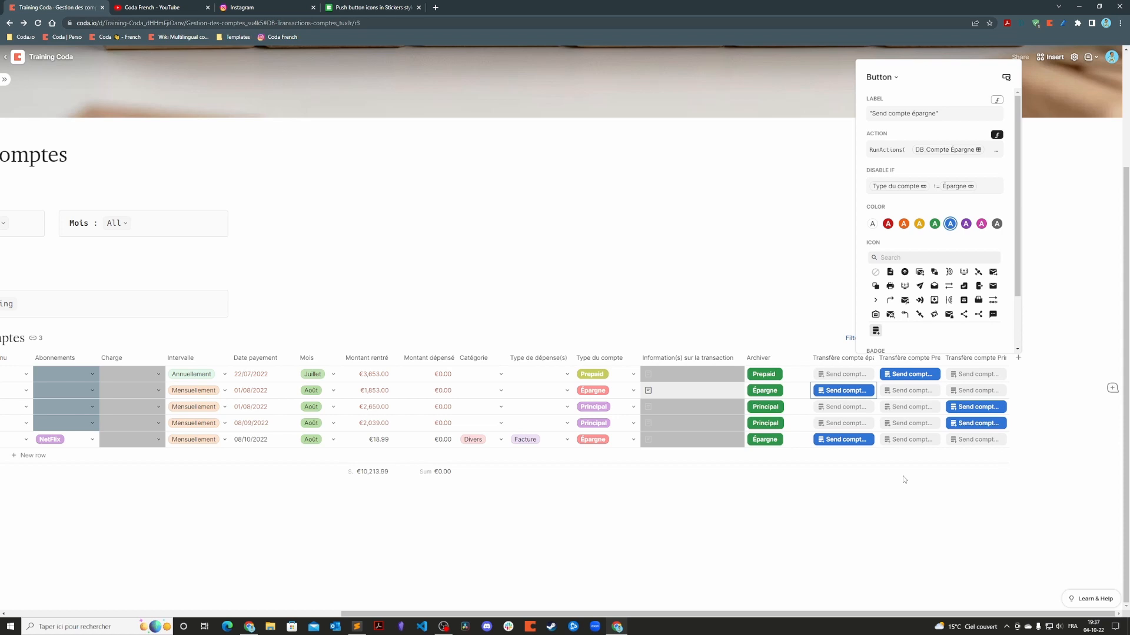
click(1068, 175)
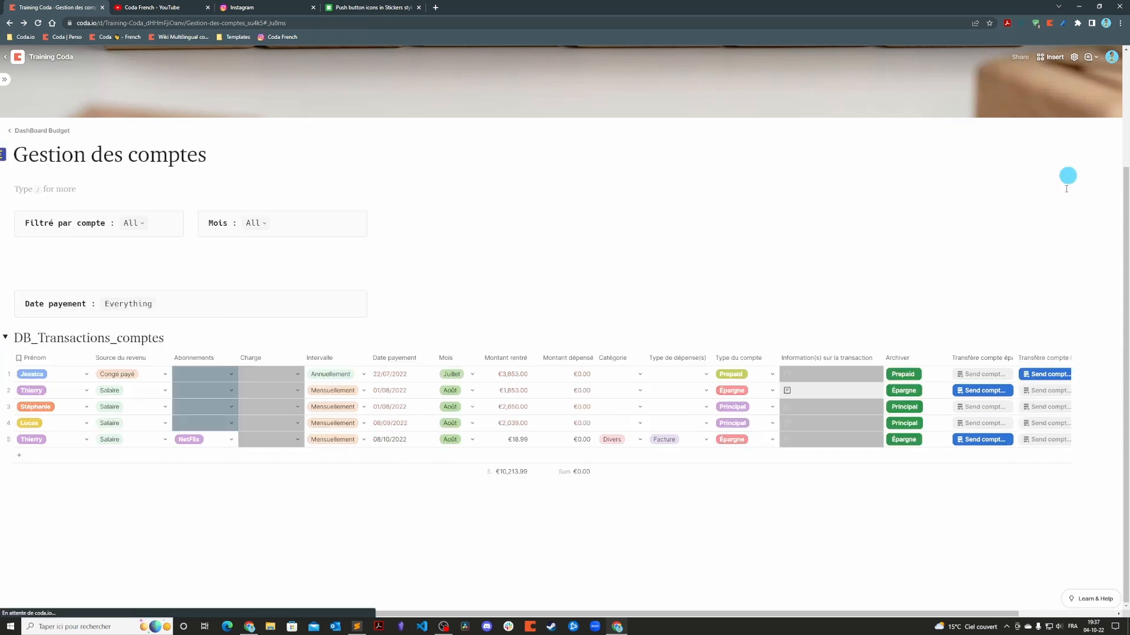
Hide the Transfère compte Principal, Transfère compte Prepaid and Transfère compte épargne columns of DB_Transactions_comptes.
scroll(900, 254, right, 3)
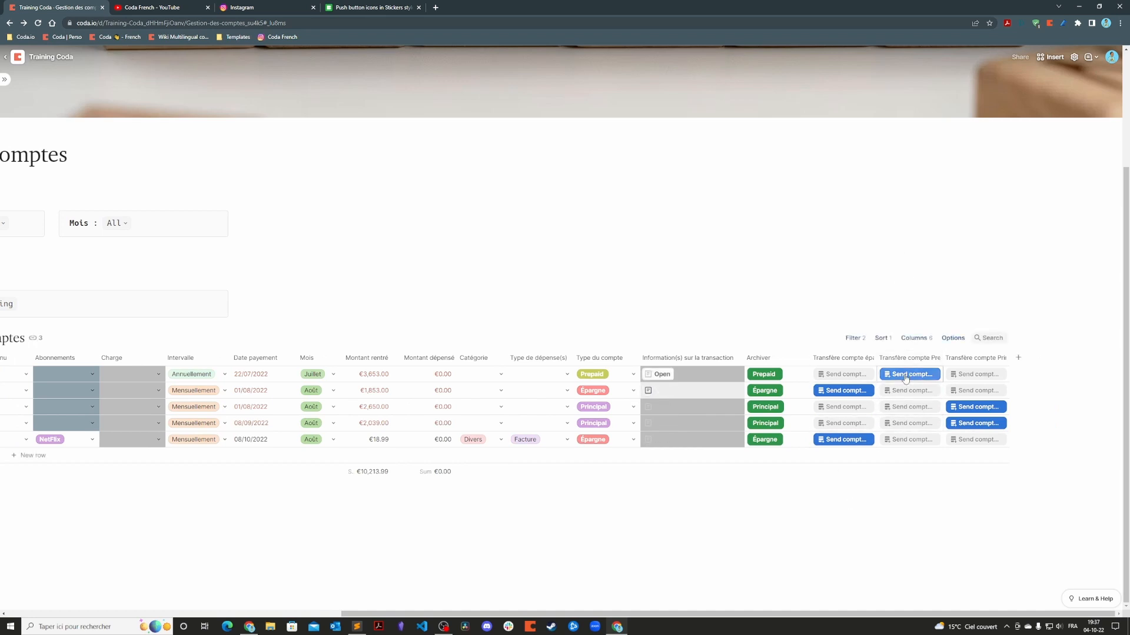
click(958, 357)
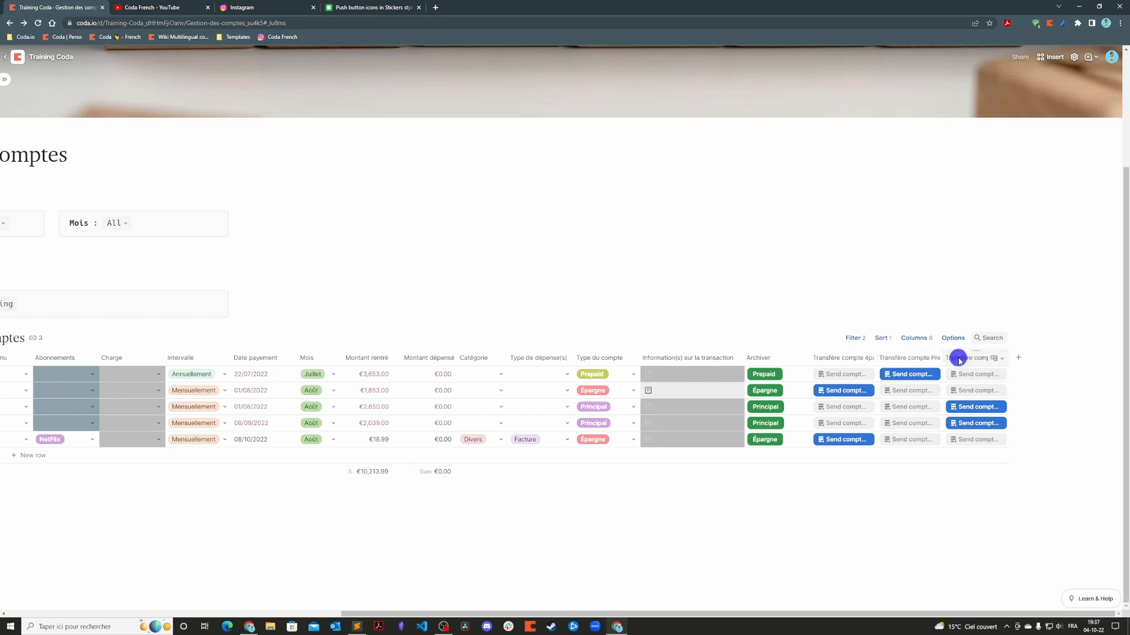
click(986, 455)
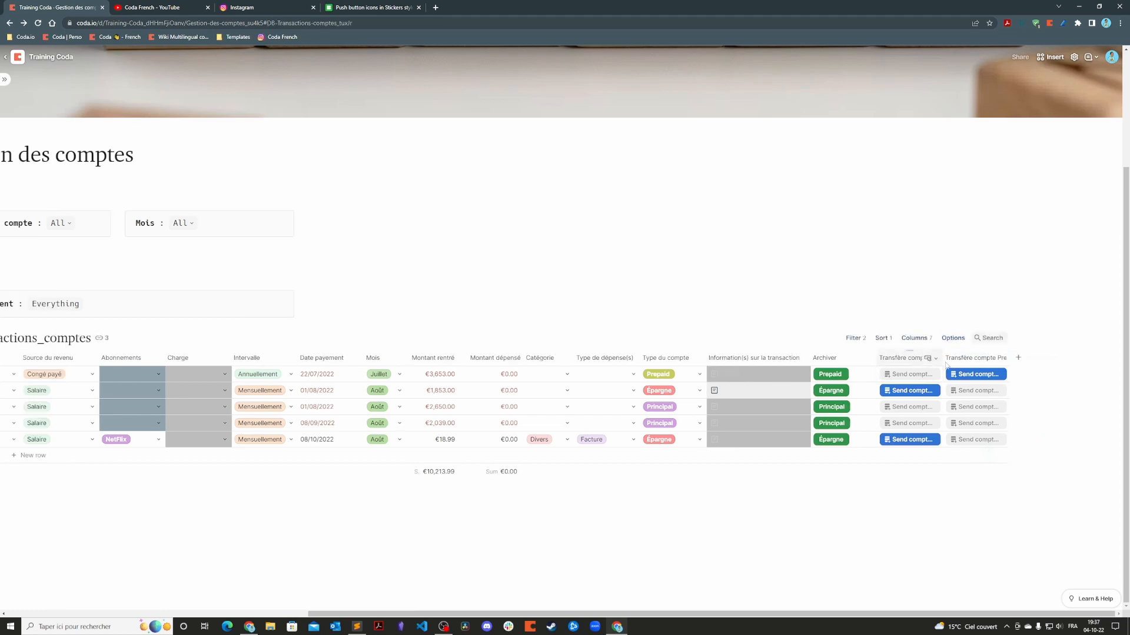
click(968, 360)
click(999, 462)
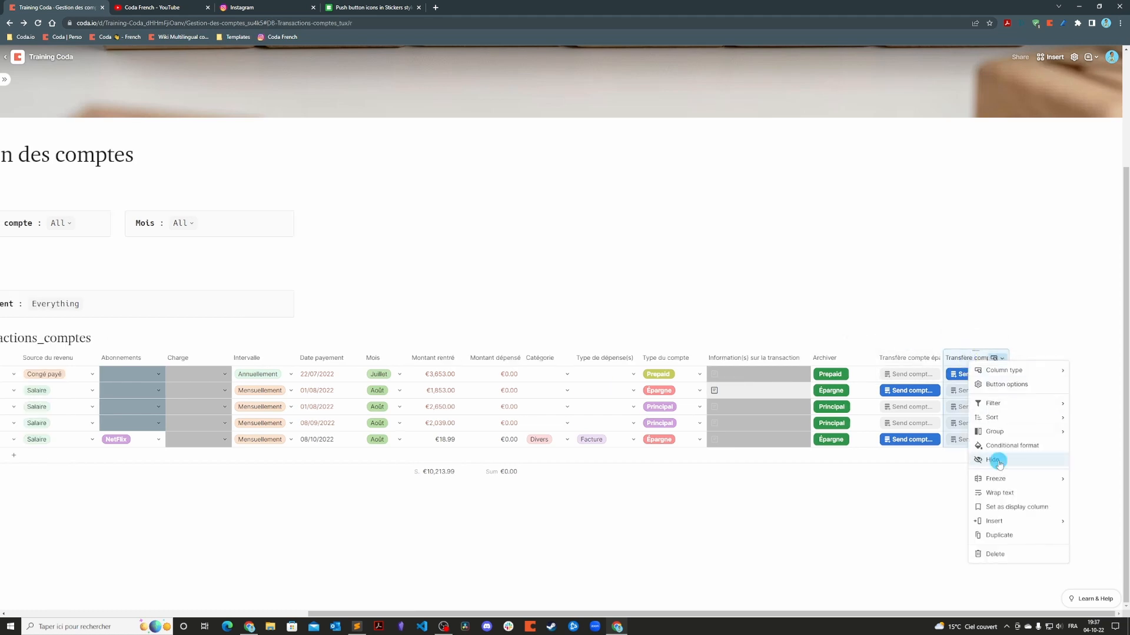
click(962, 358)
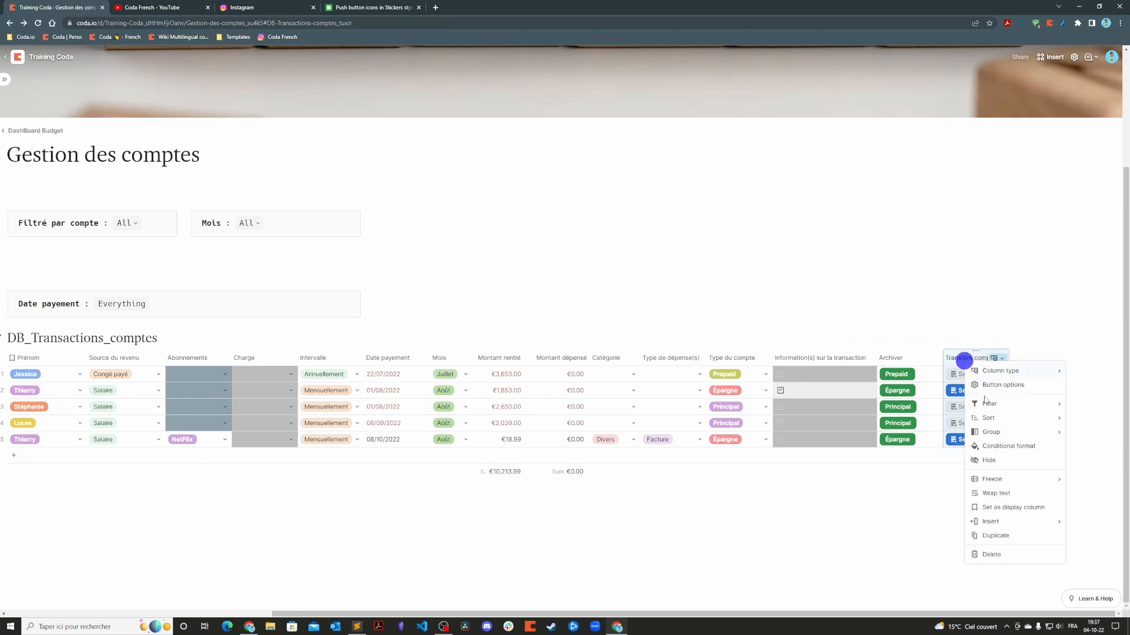
click(986, 460)
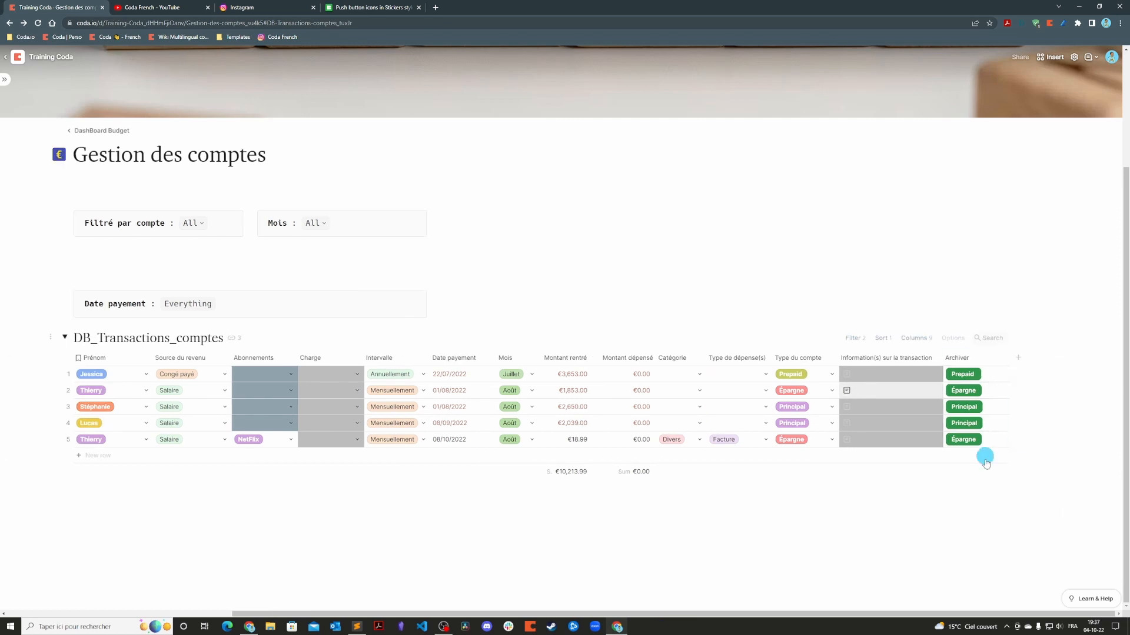
Review which push-button actions the first row's Archiver button runs.
click(966, 376)
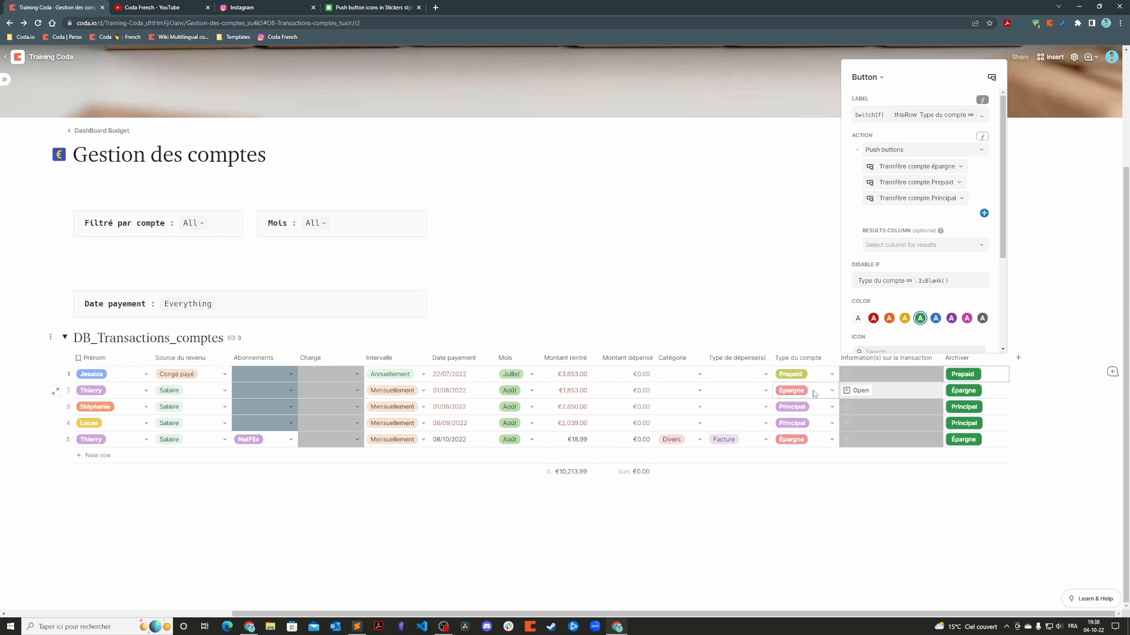
click(766, 277)
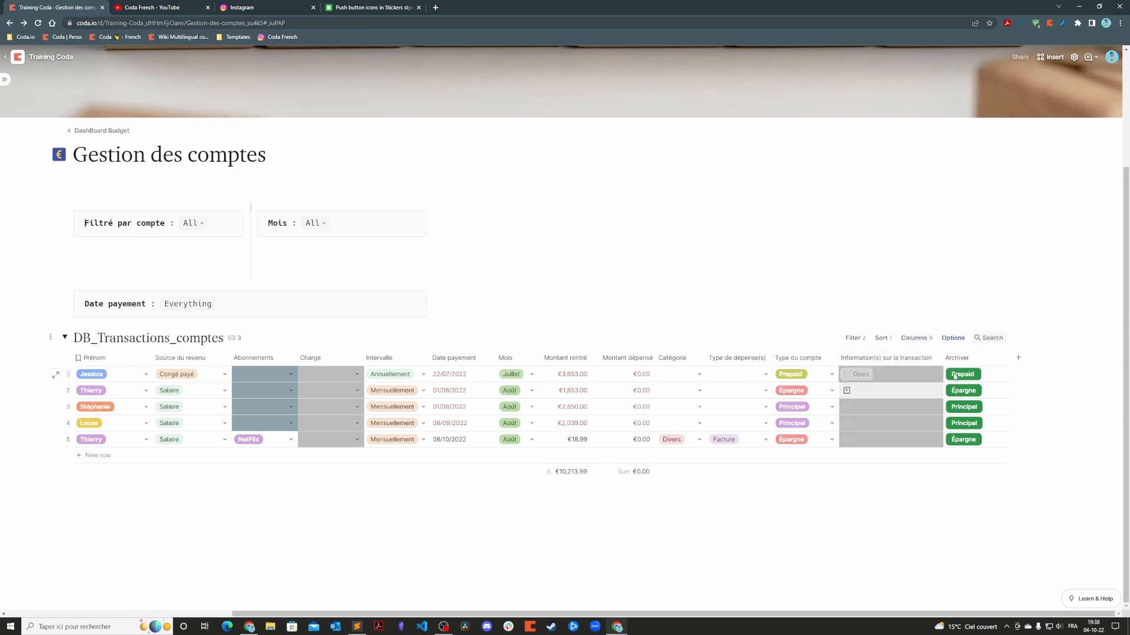
Switch the first row's Type du compte to Principal, Épargne and back to Prepaid to test the Archiver button label.
click(831, 374)
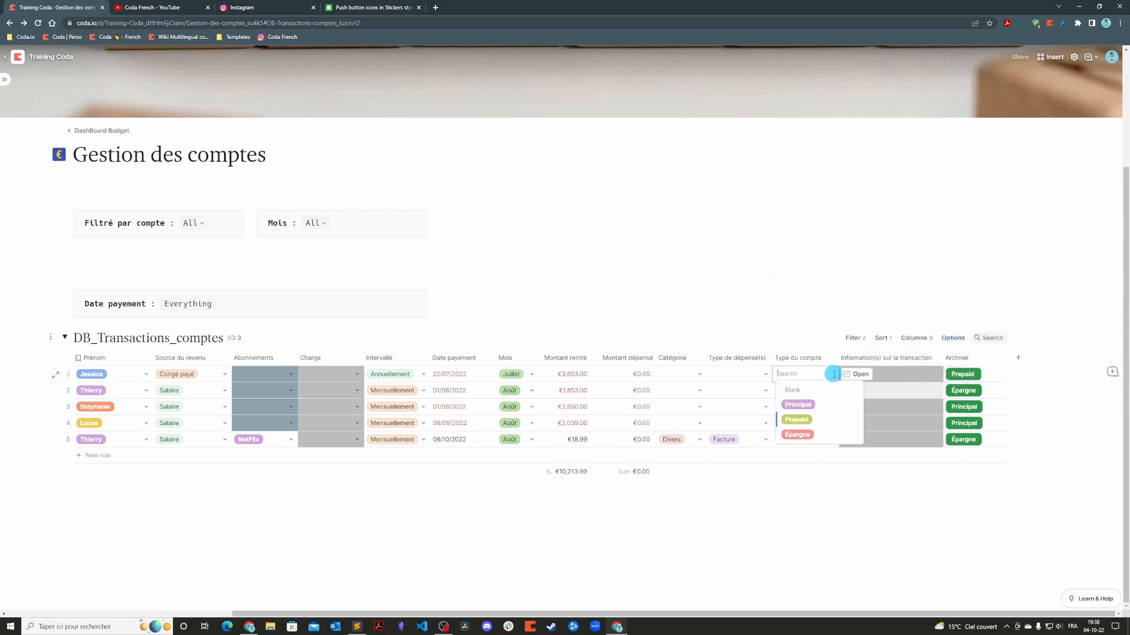
click(807, 405)
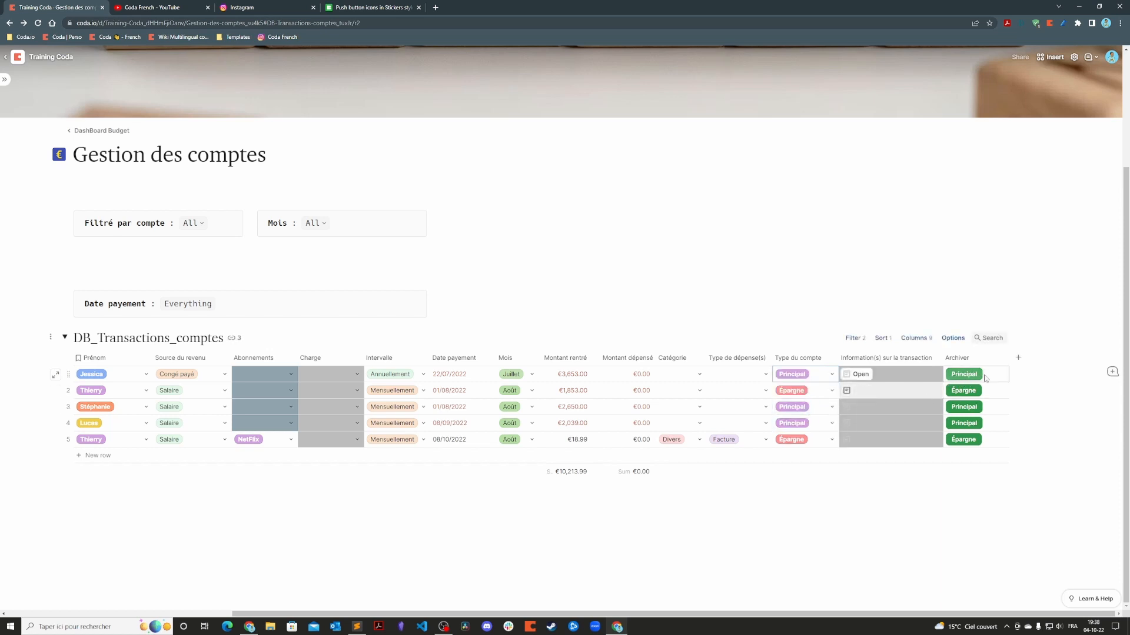
click(831, 374)
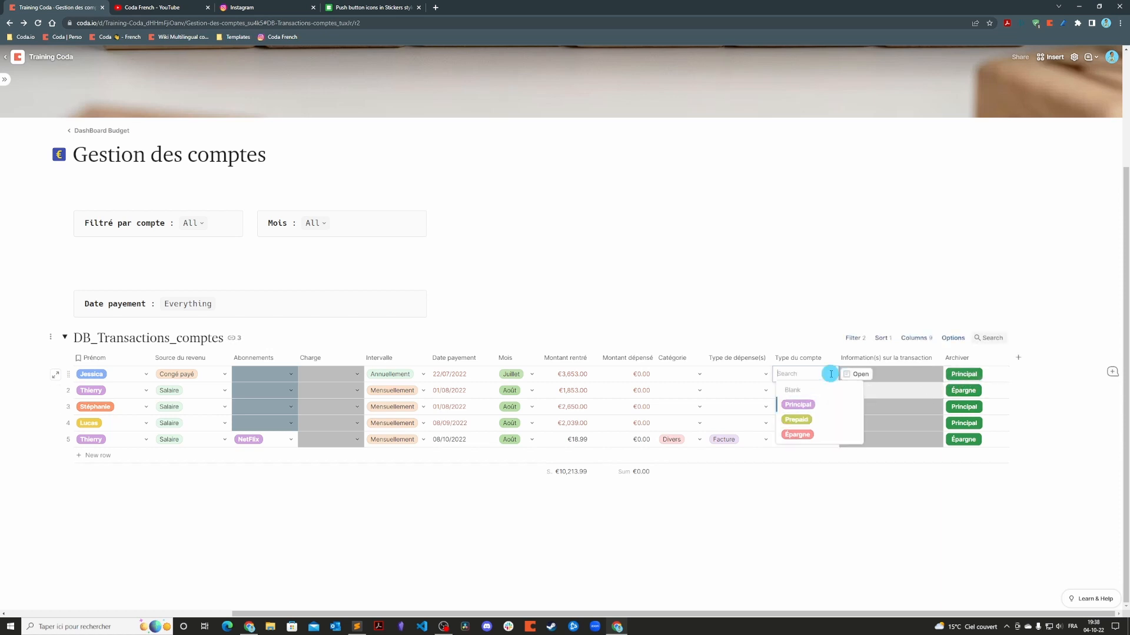
click(808, 435)
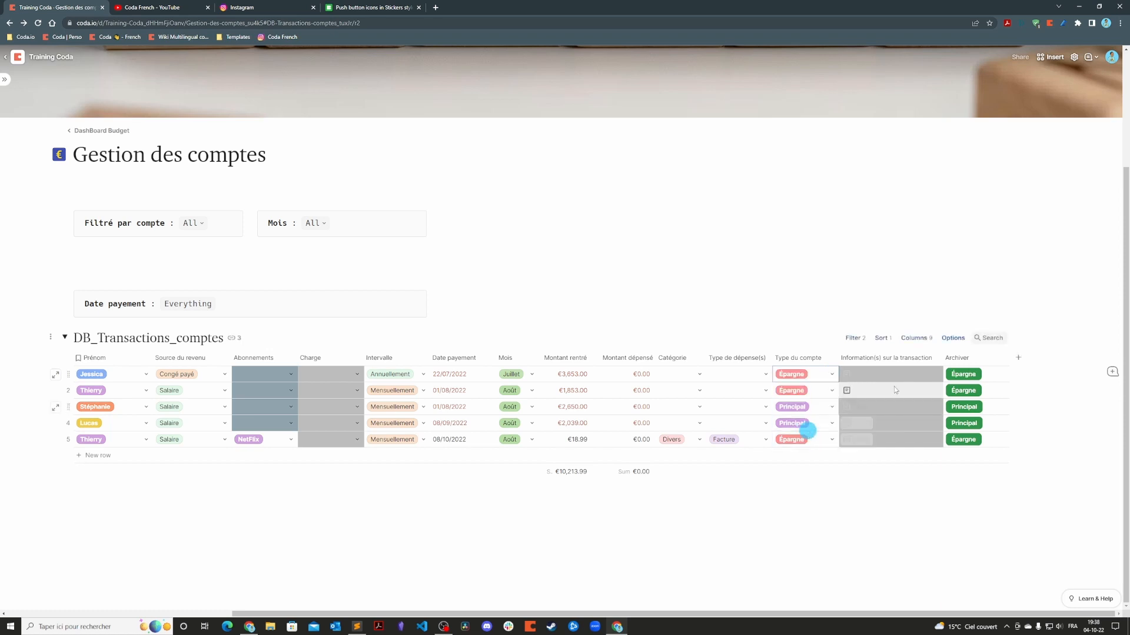
click(829, 373)
click(809, 420)
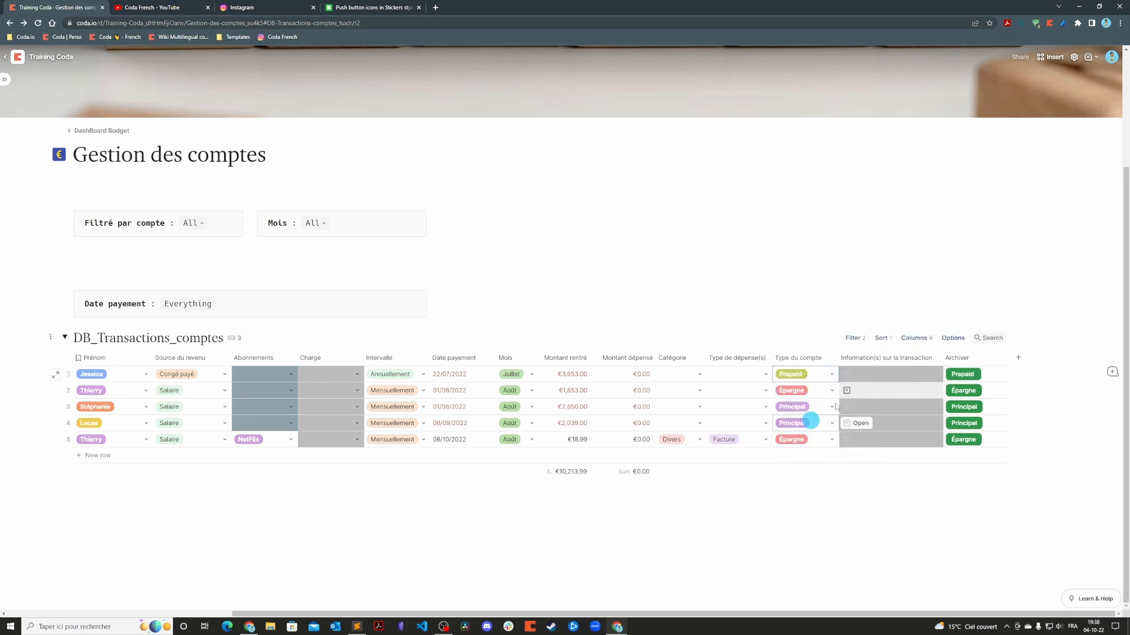
Examine the Archiver button's full SwitchIf label formula and its Disable if condition.
right_click(968, 373)
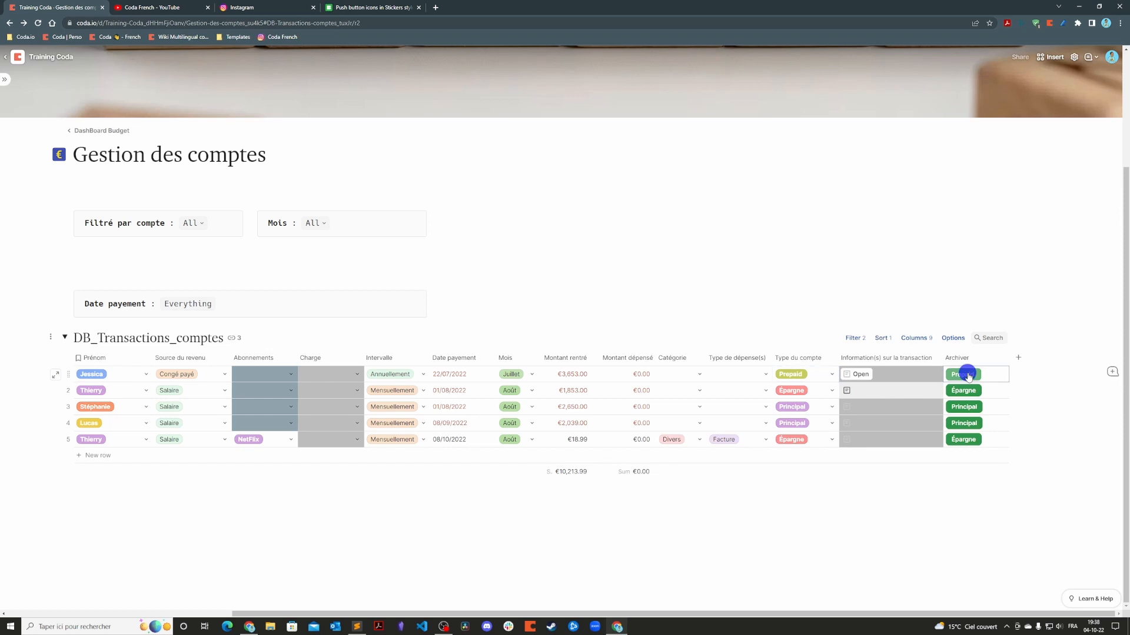
click(913, 115)
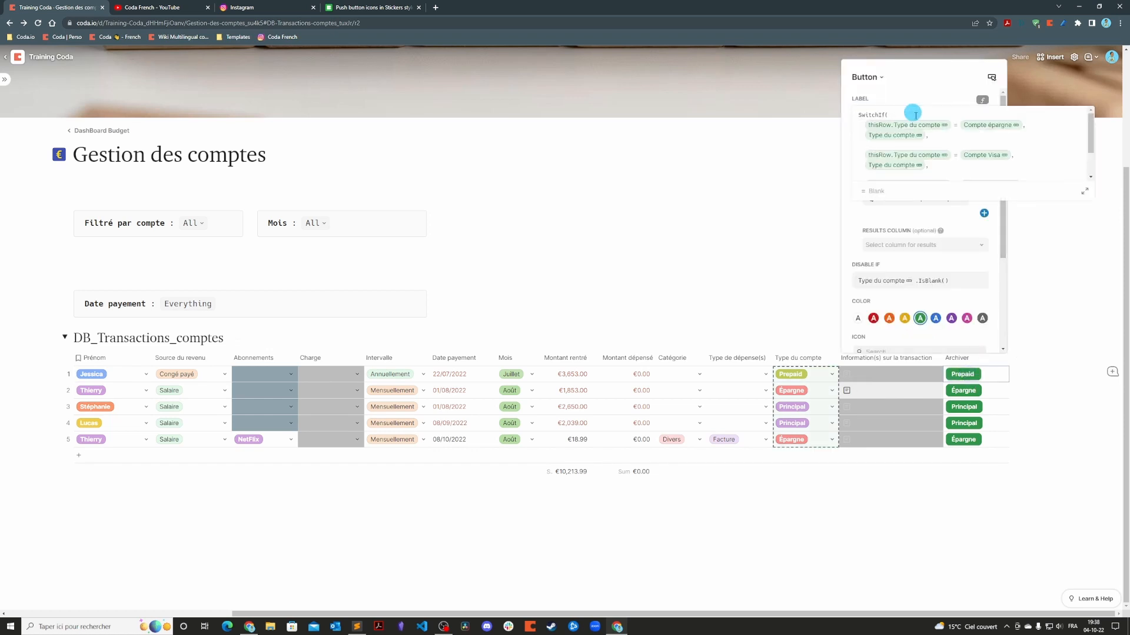
click(1083, 191)
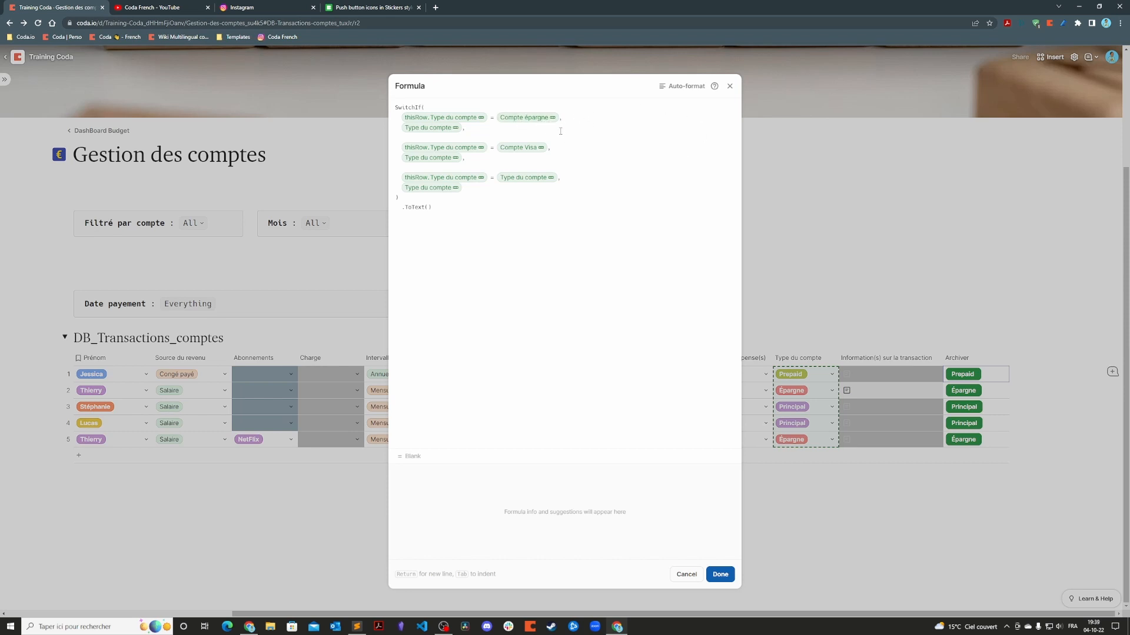
click(729, 86)
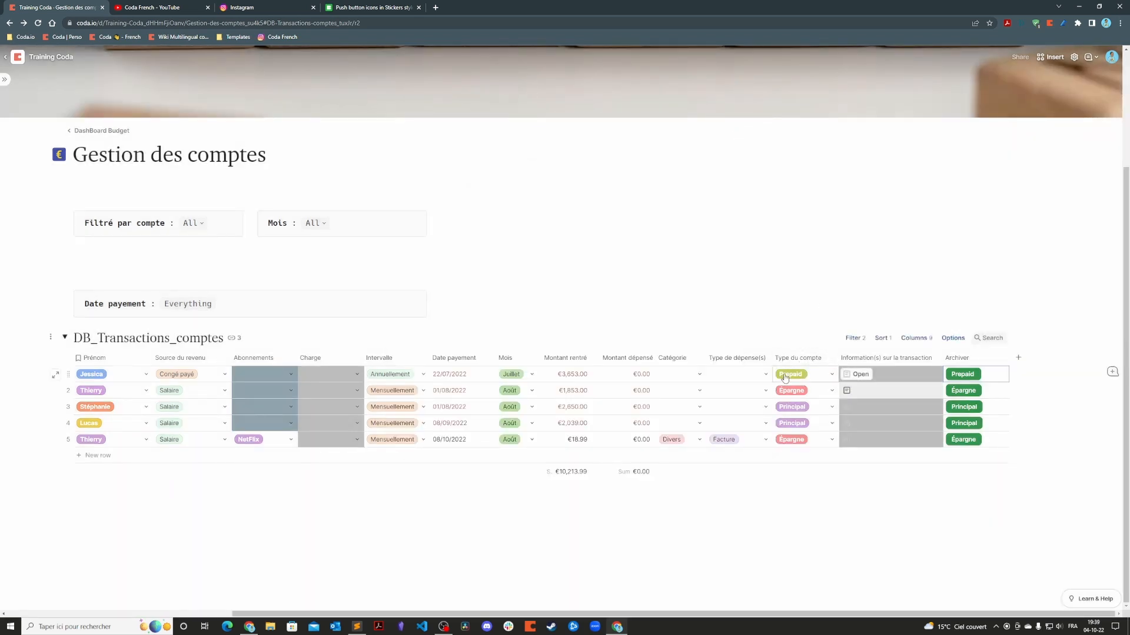
mouse_move(803, 377)
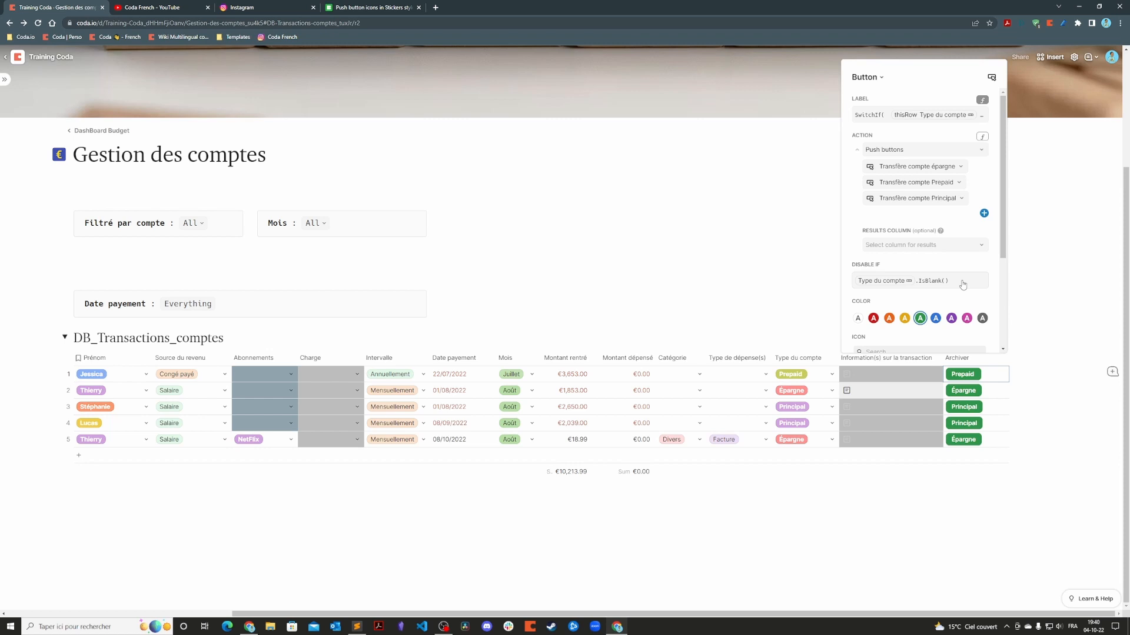
click(777, 317)
Set the first row's Type du compte to Blank to test the Archiver button's disable condition, and restore it to Prepaid.
click(830, 374)
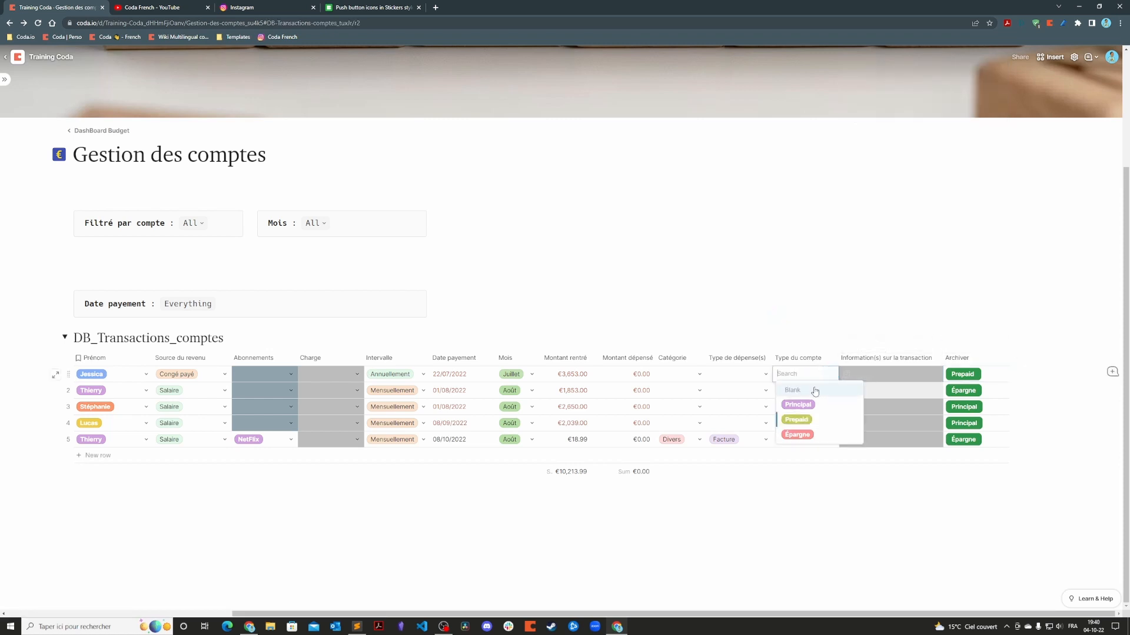
click(814, 386)
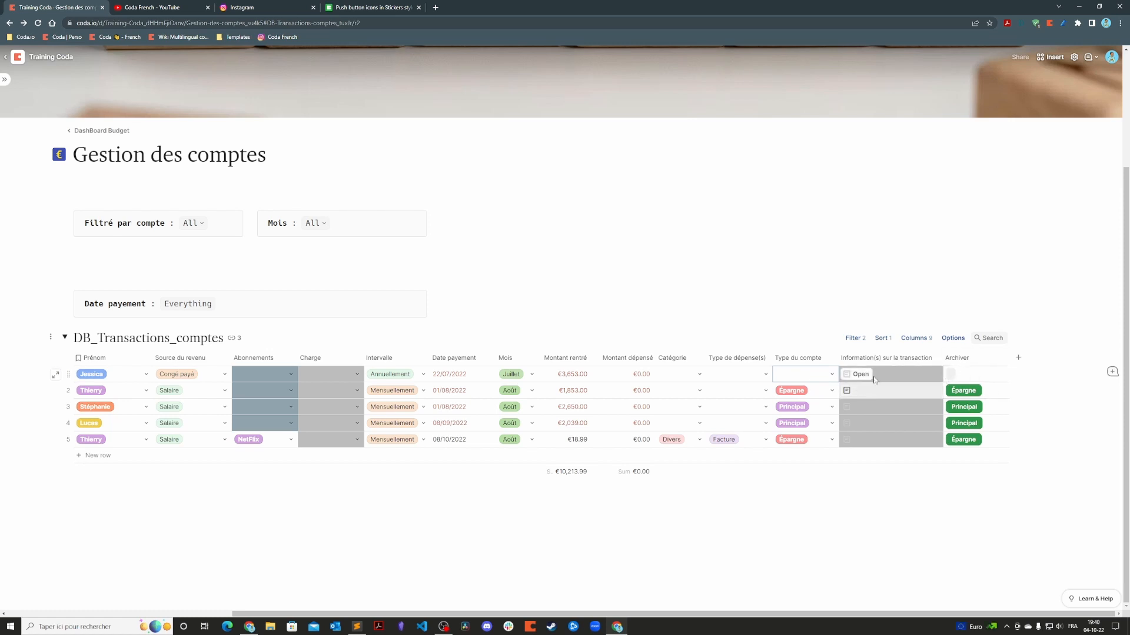
click(830, 375)
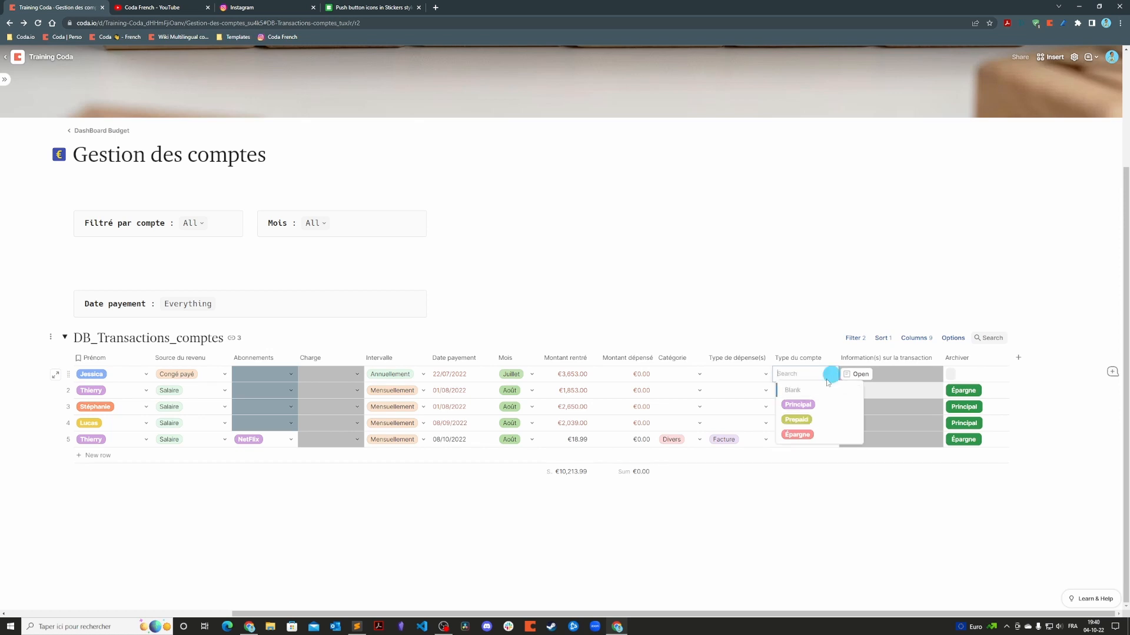
click(805, 419)
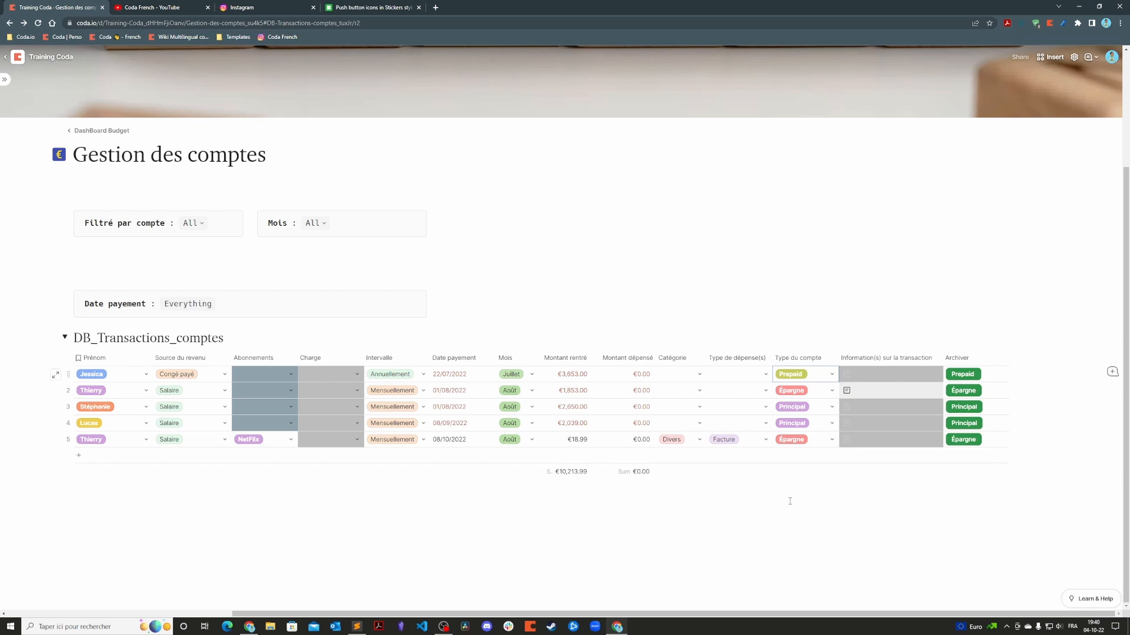
Leave the Training Coda doc for its folder overview and view the members of the shared workspace.
mouse_move(8, 100)
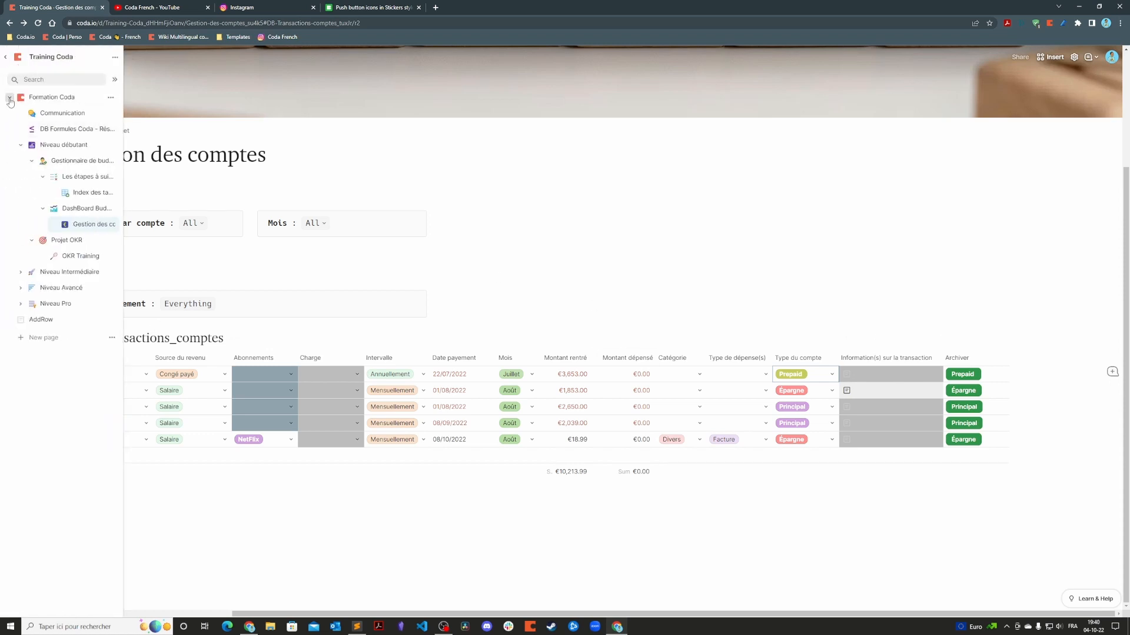
click(4, 57)
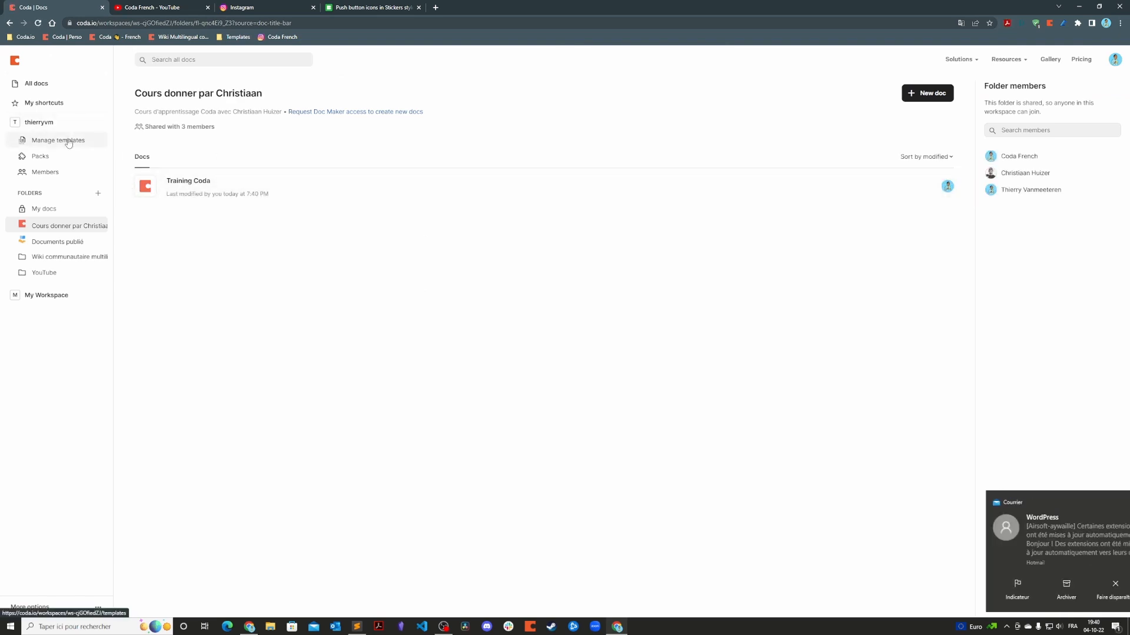
click(57, 172)
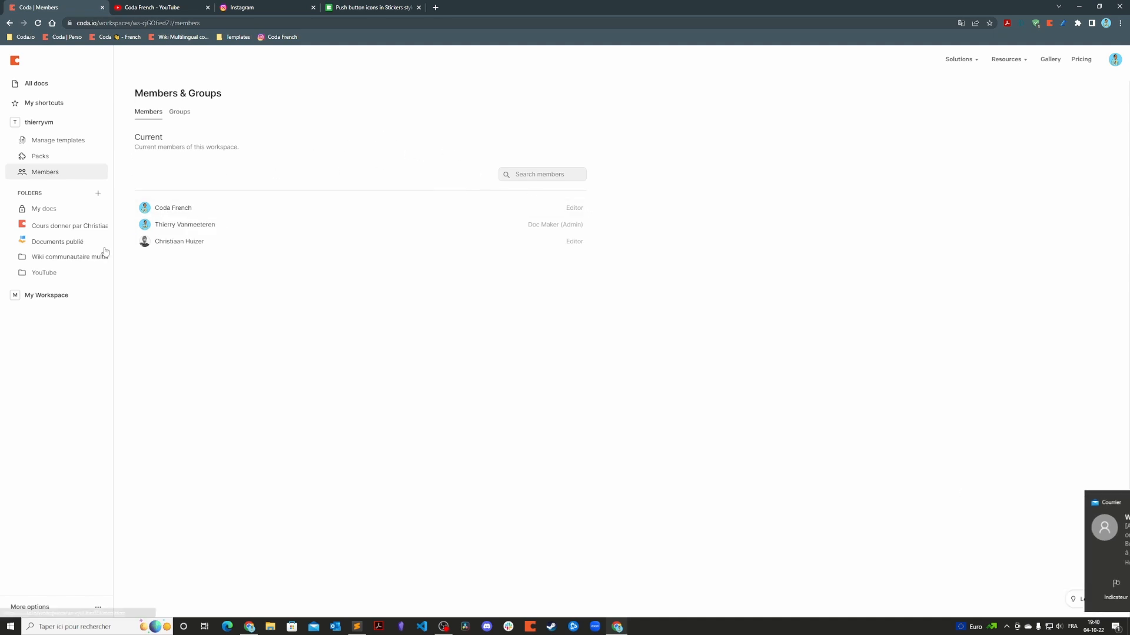
Switch to My Workspace and open its list of current members.
click(46, 295)
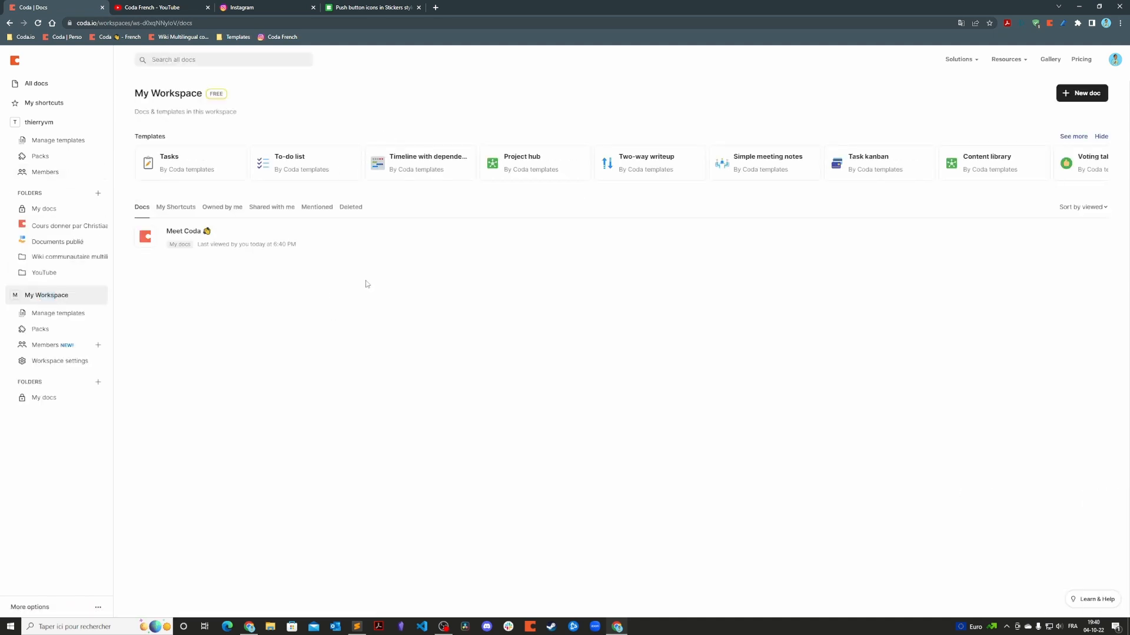
click(49, 344)
click(61, 346)
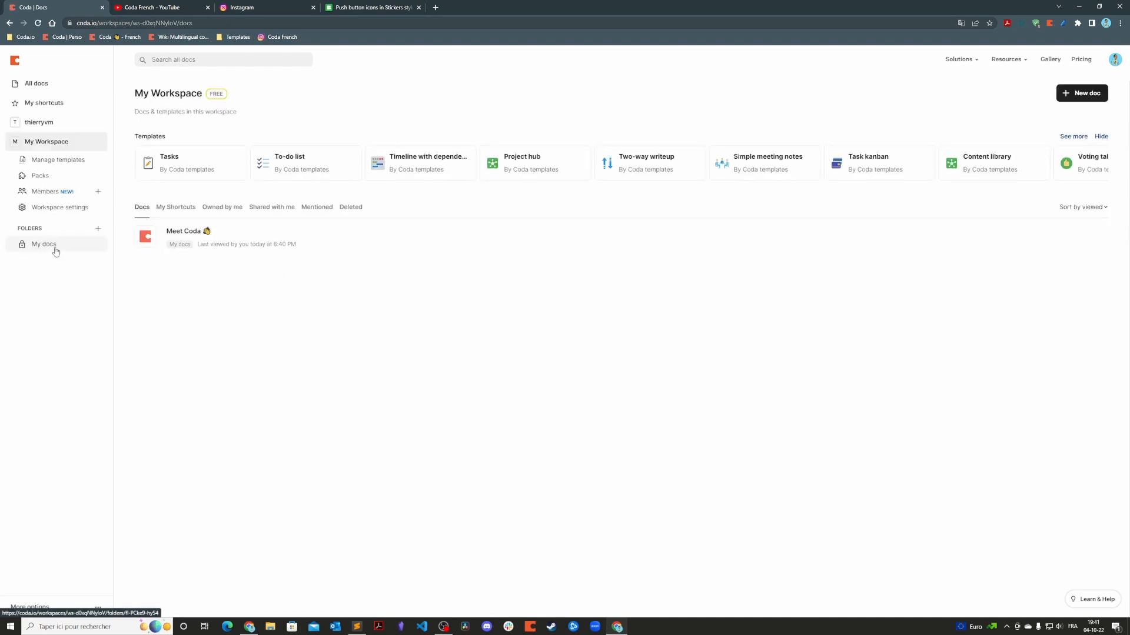
click(62, 193)
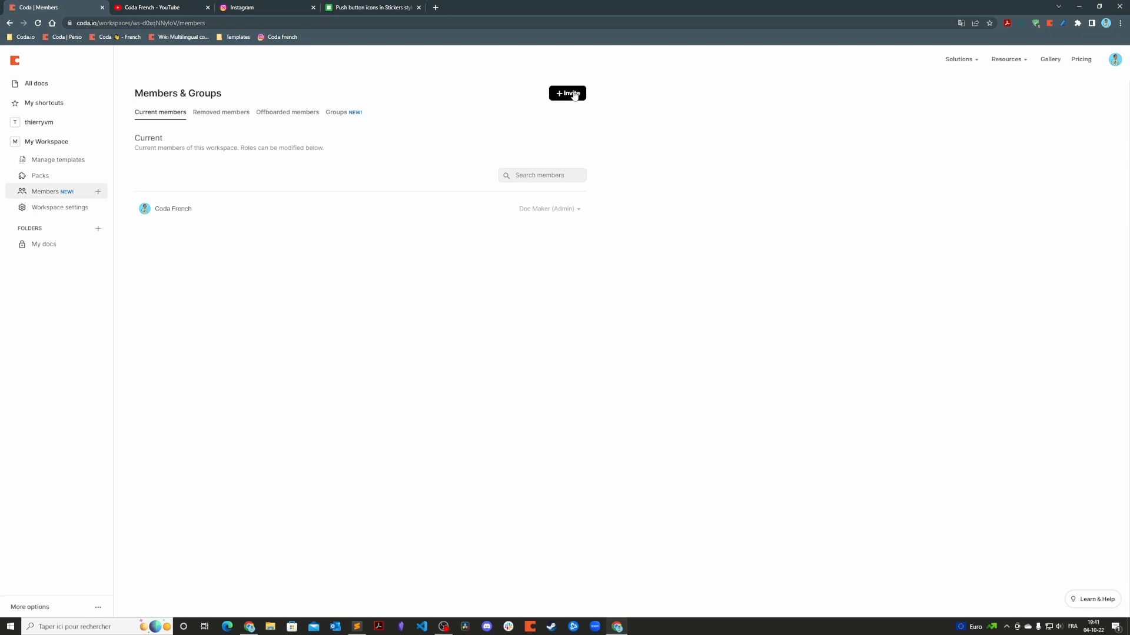
Review the roles available for inviting members to My Workspace, and dismiss the invitation without sending it.
click(98, 194)
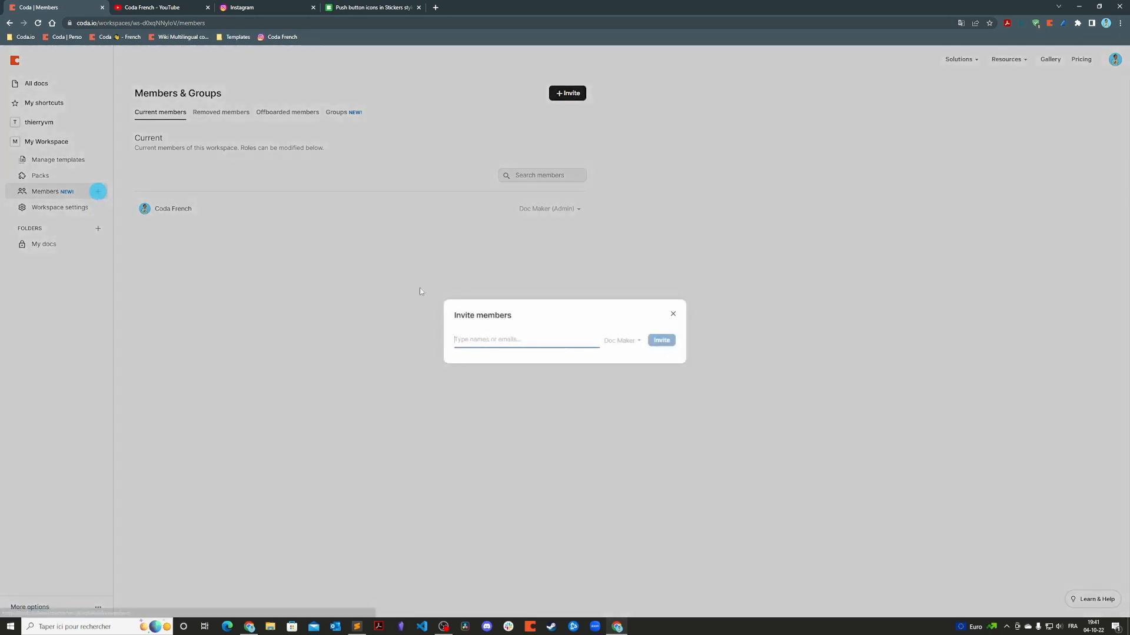
click(638, 342)
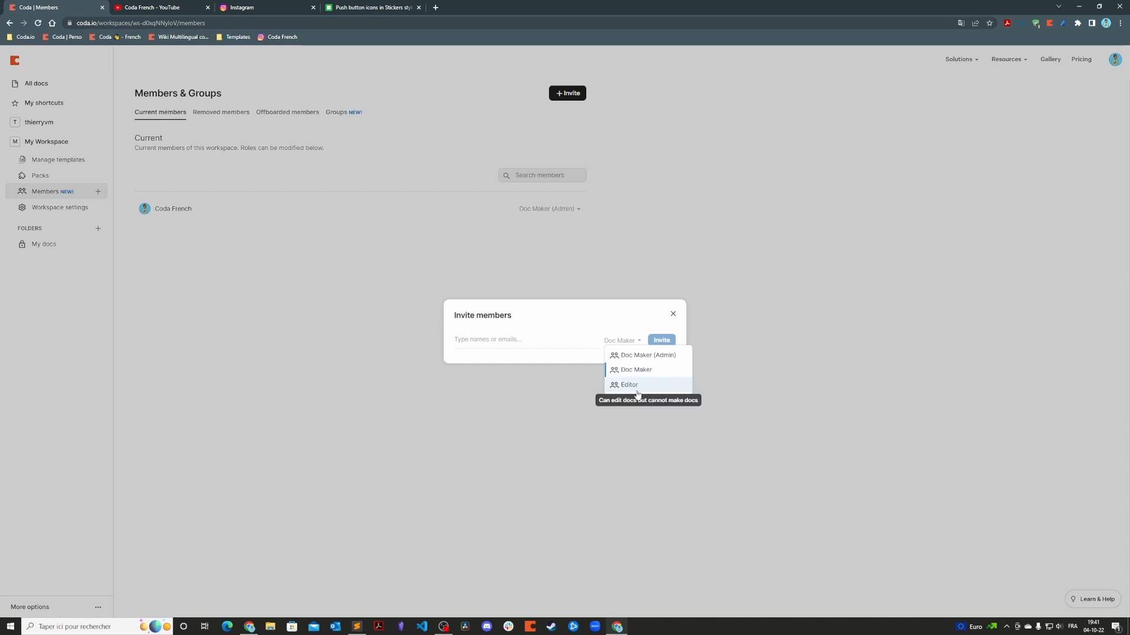
click(390, 395)
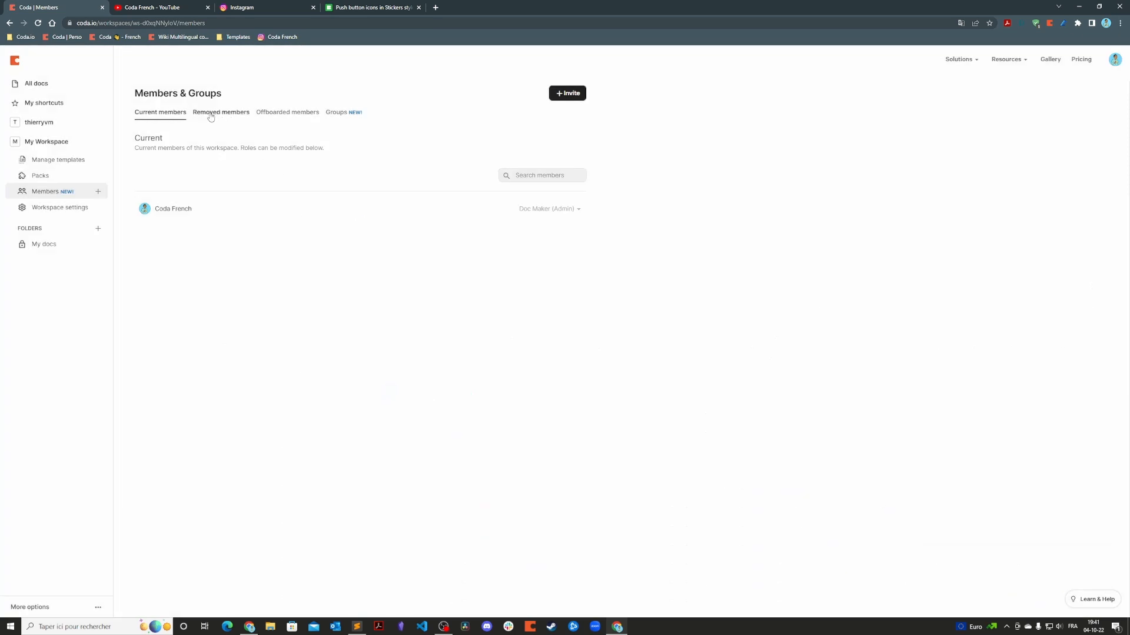
View the removed members and the offboarded members of My Workspace.
click(240, 117)
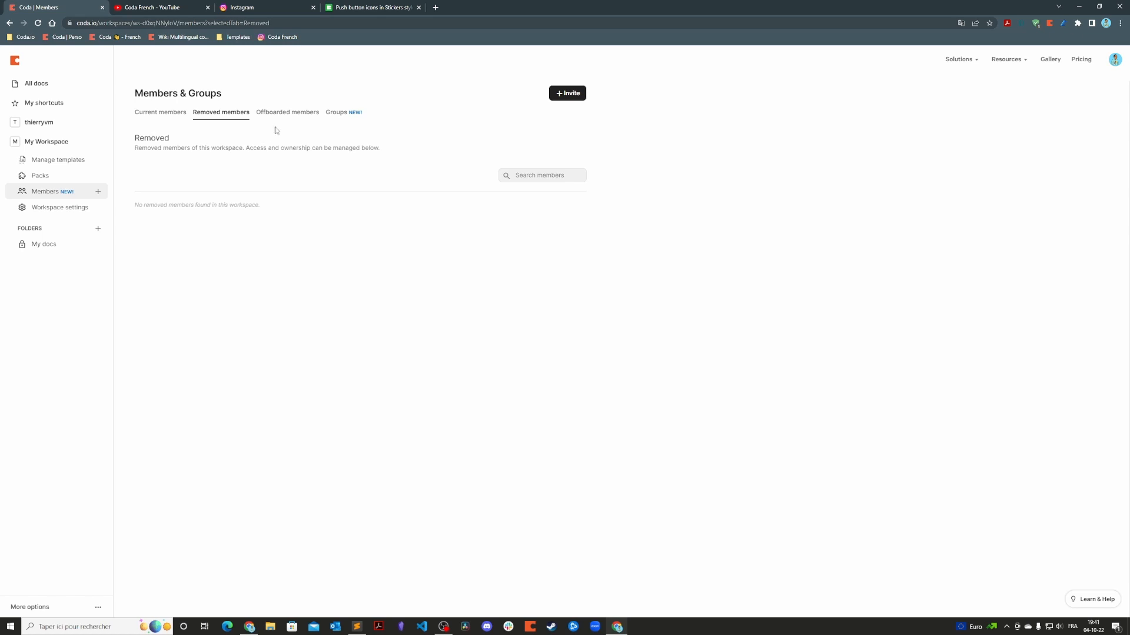
click(282, 112)
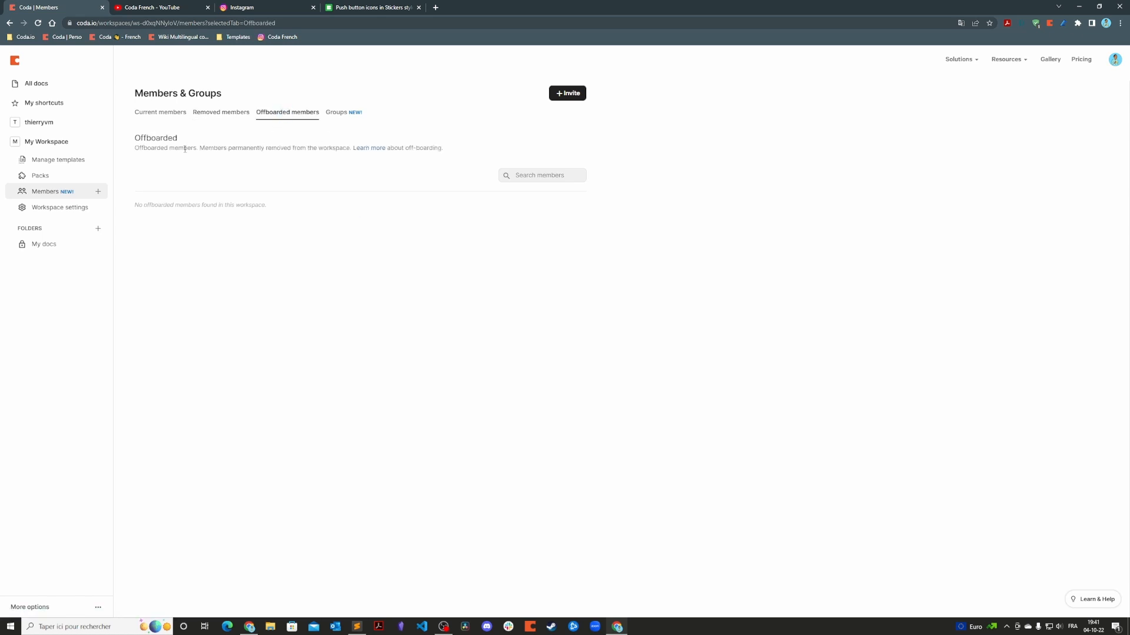
Translate the members page into French and view the workspace's groups section.
right_click(341, 250)
click(398, 358)
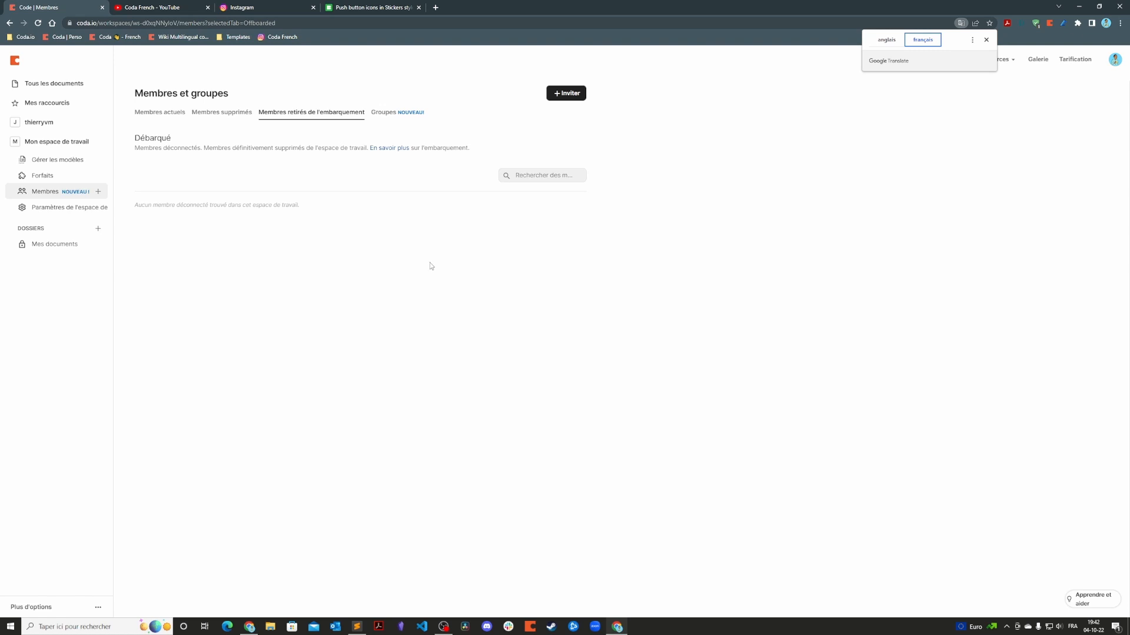
click(398, 114)
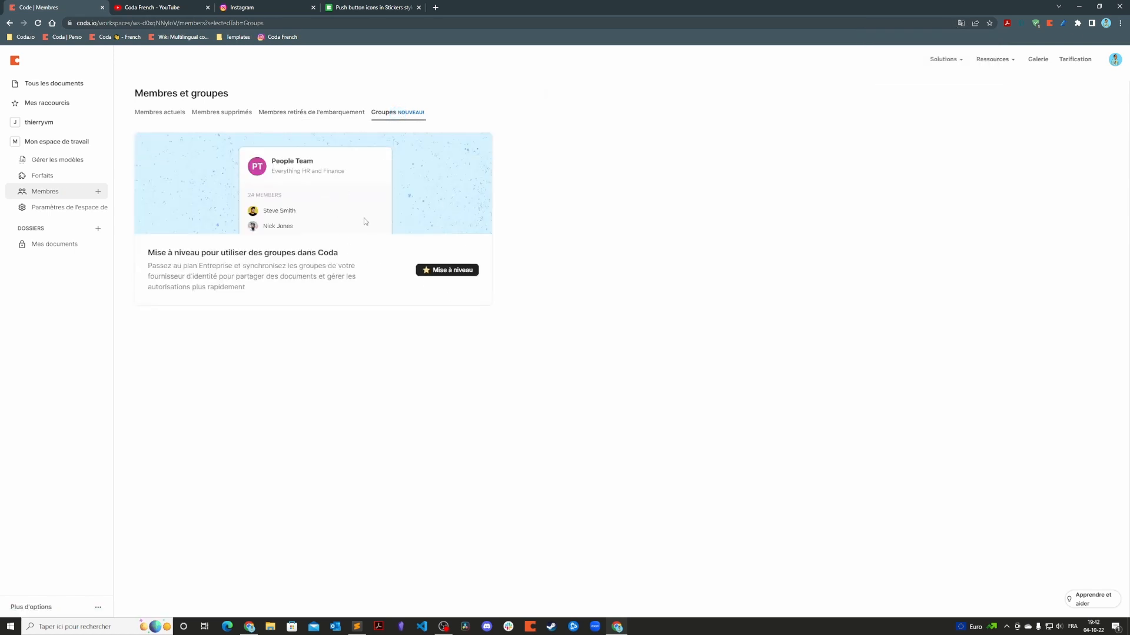